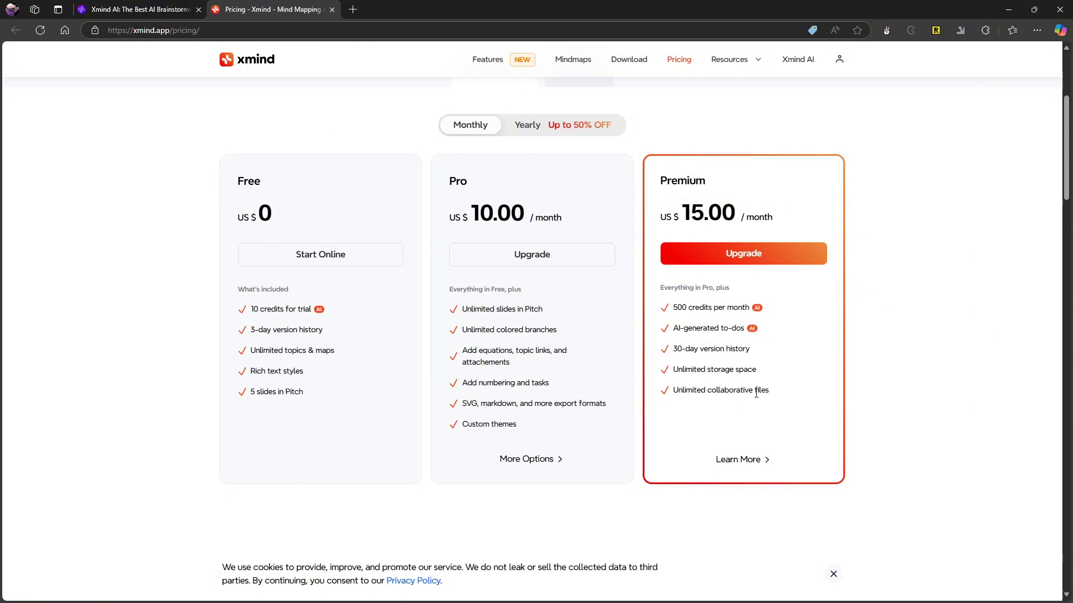
Compare the yearly prices of the Free, Pro and Premium plans and return to the My Works page.
left_click(552, 124)
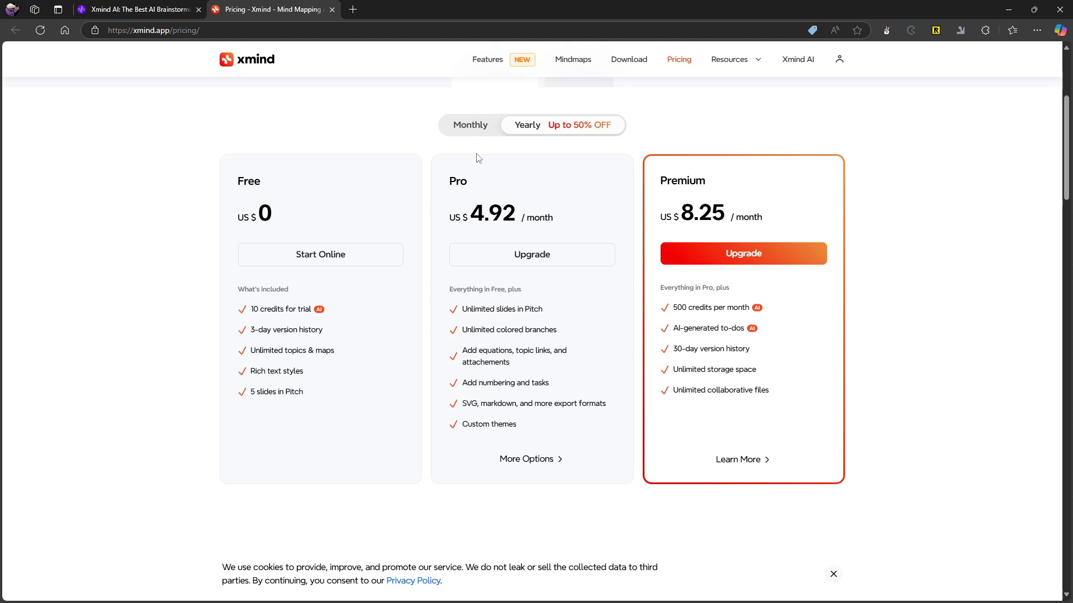
left_click(103, 9)
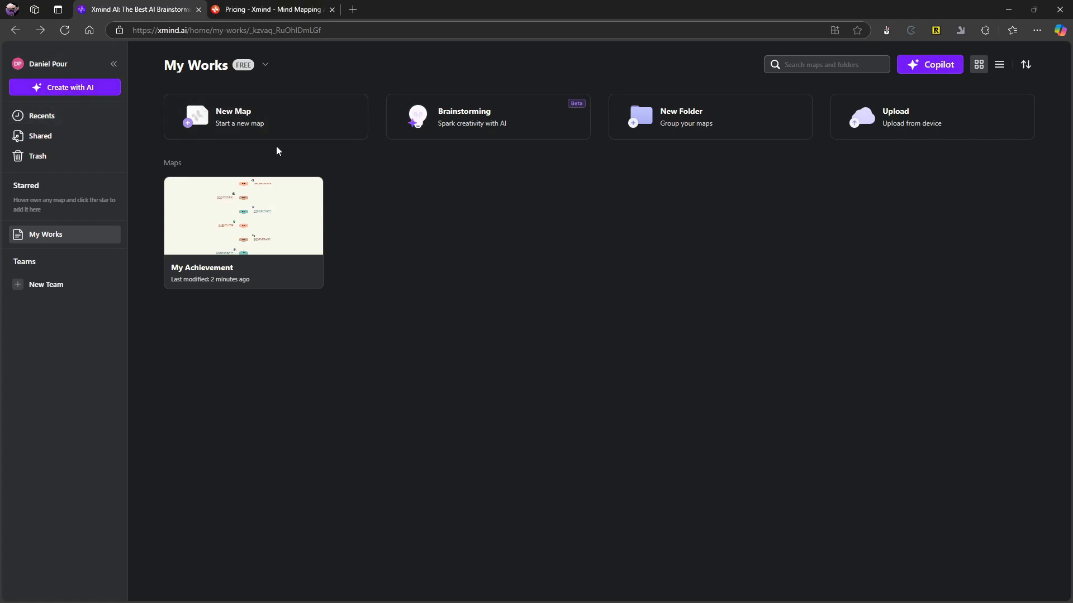
left_click(273, 10)
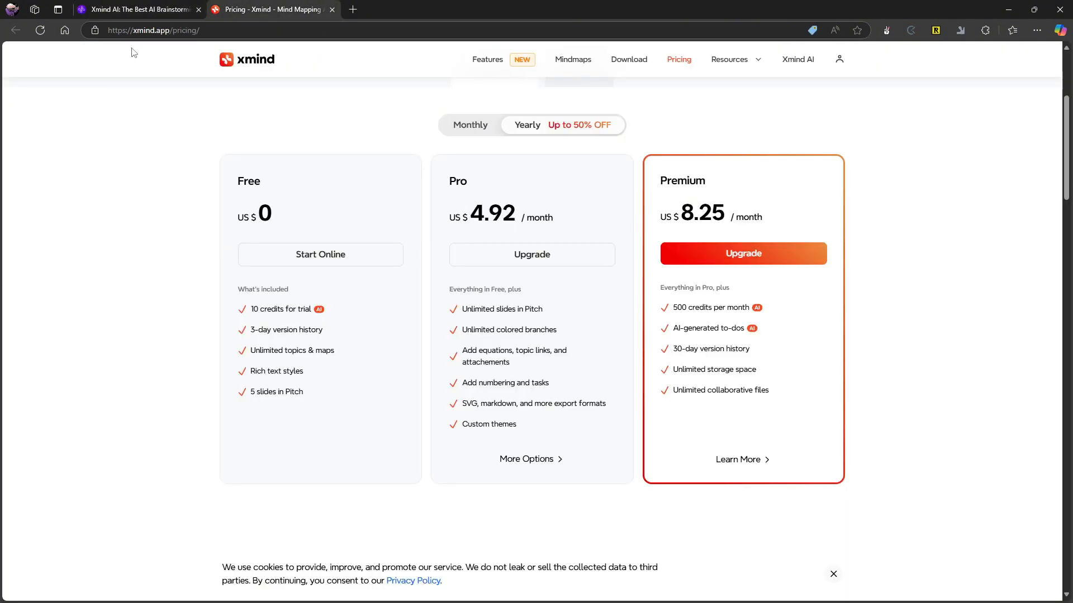
left_click(149, 6)
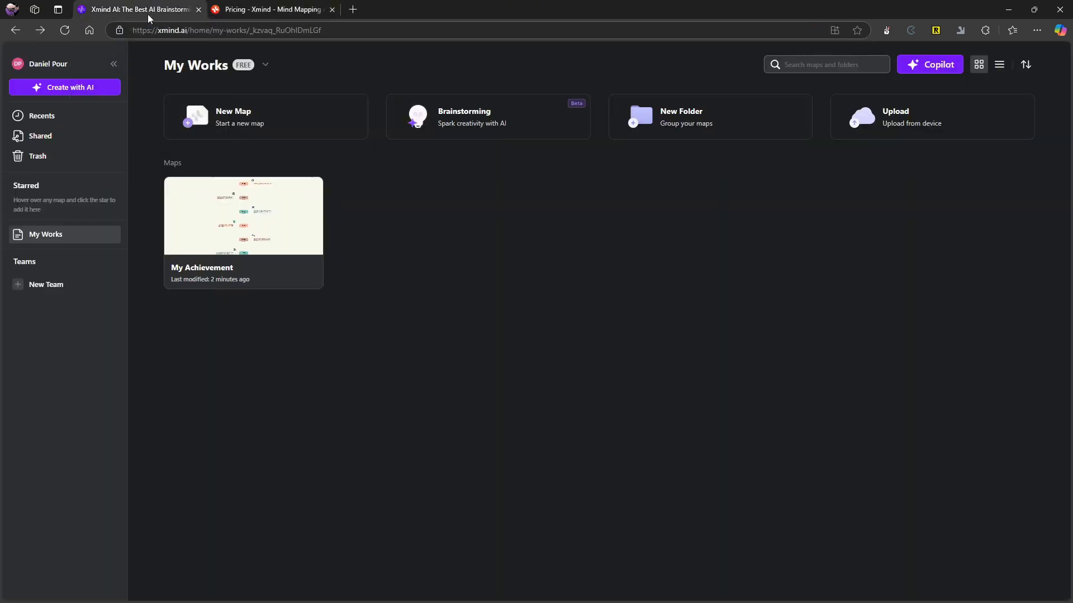
Browse the New Map templates from Note and List through to Review and Analysis.
left_click(233, 134)
scroll(352, 395, "down", 3)
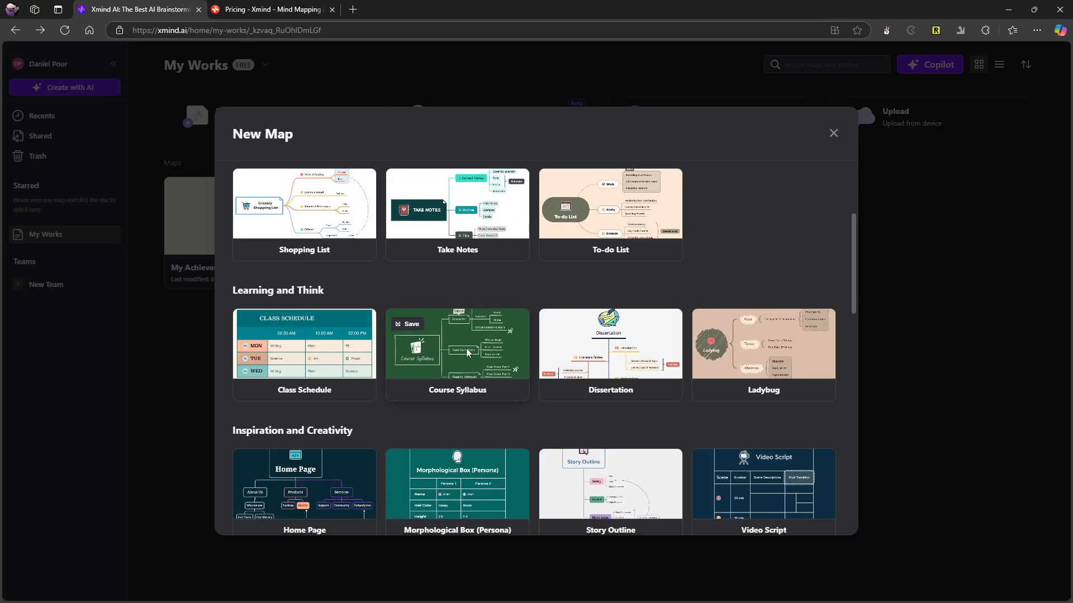
scroll(467, 351, "down", 3)
scroll(298, 231, "up", 4)
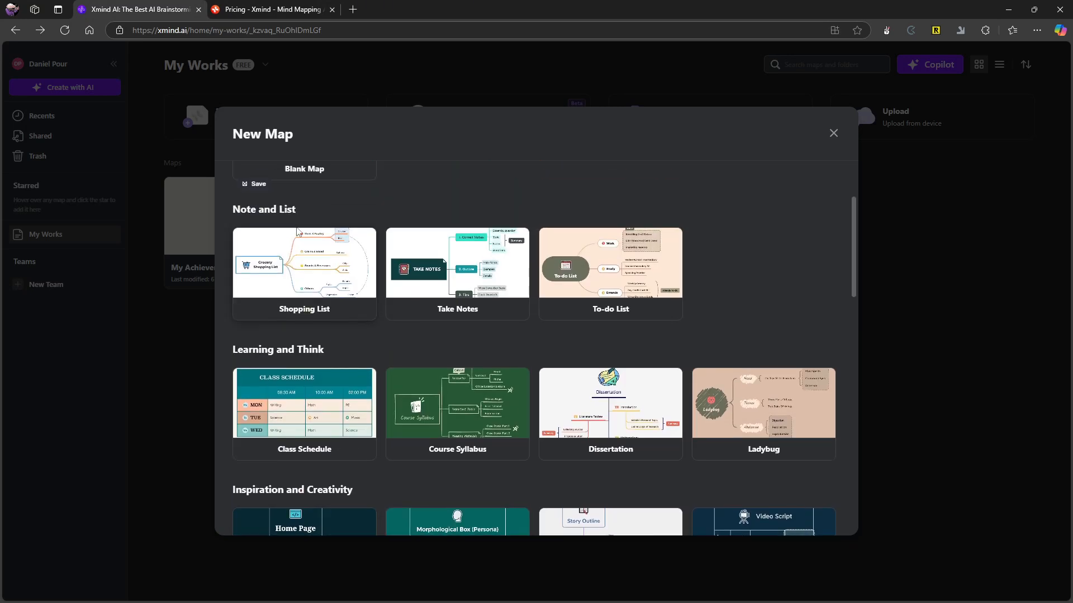
scroll(450, 335, "down", 1)
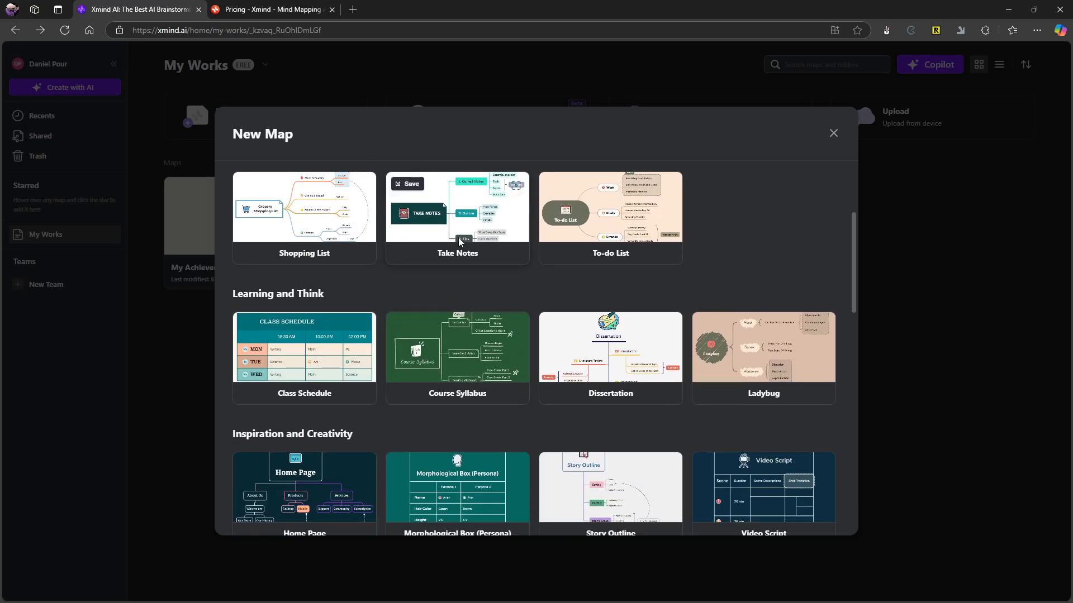
scroll(516, 399, "down", 1)
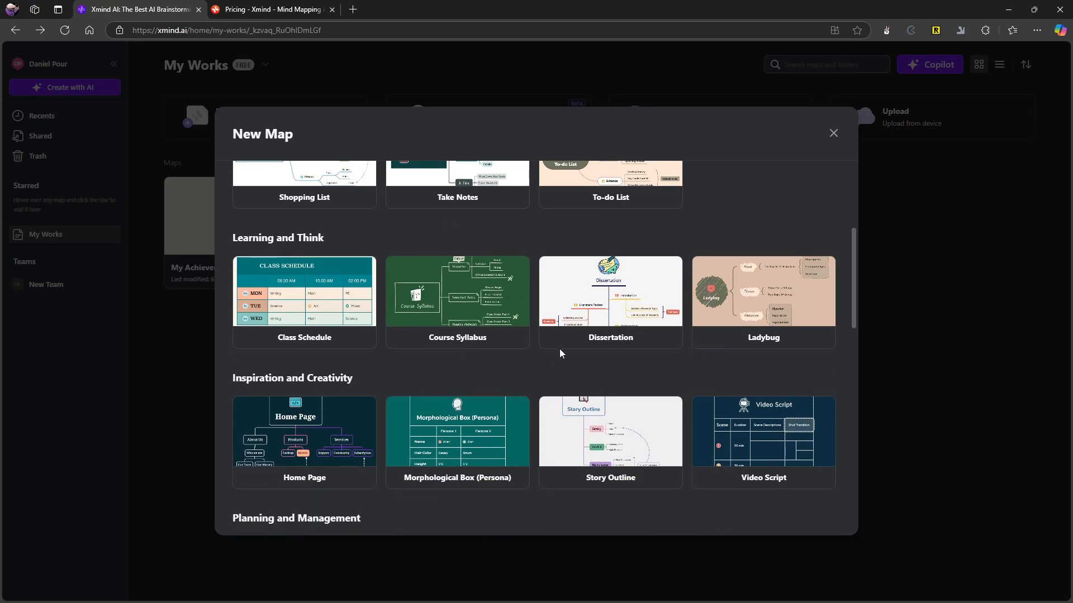
scroll(477, 340, "down", 3)
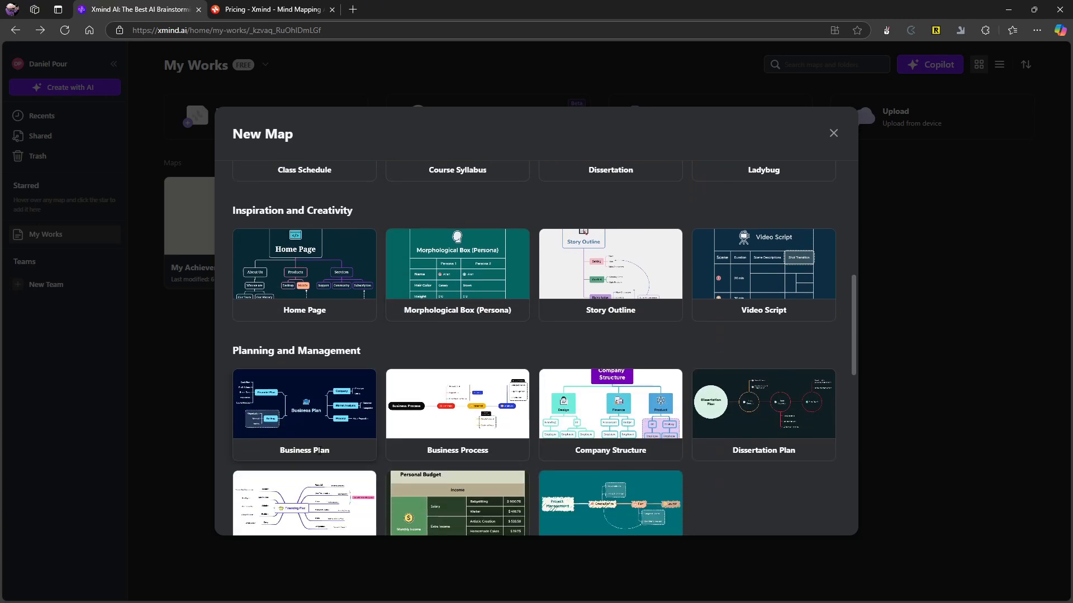
scroll(339, 458, "down", 5)
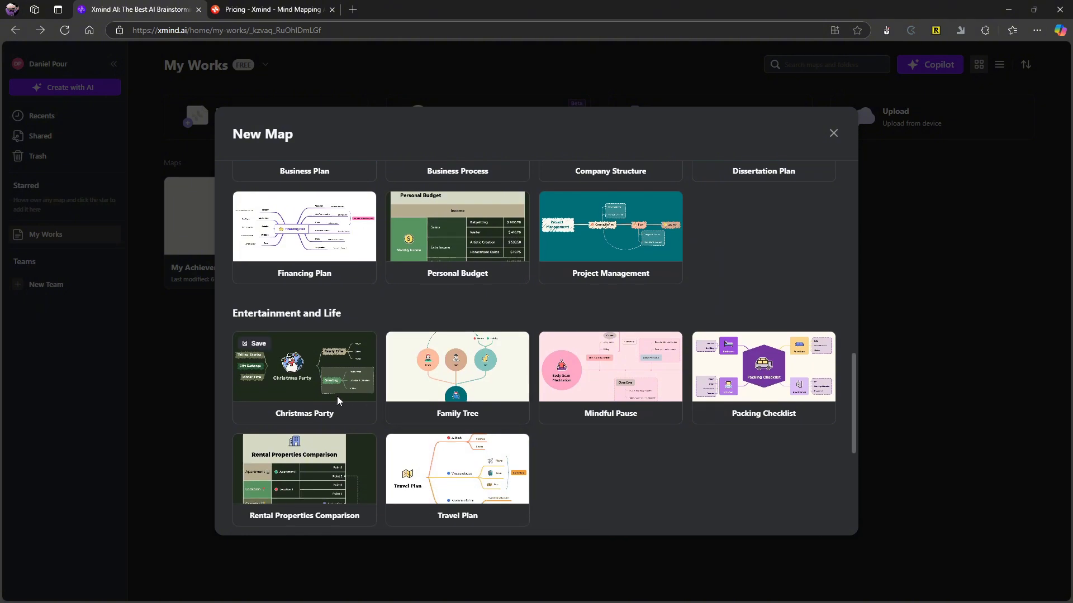
scroll(407, 370, "down", 5)
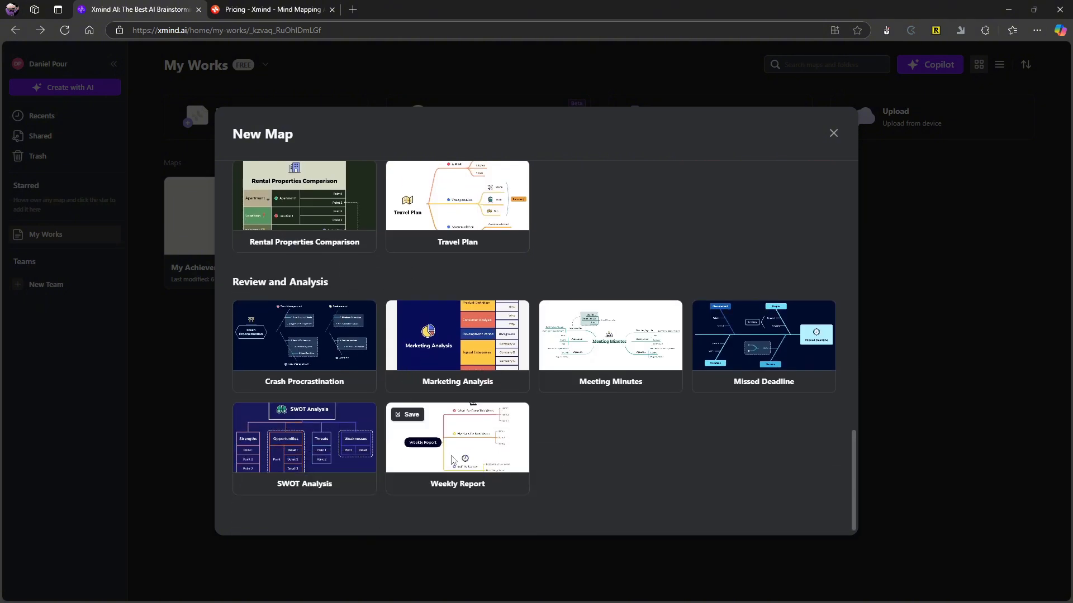
scroll(452, 468, "up", 1)
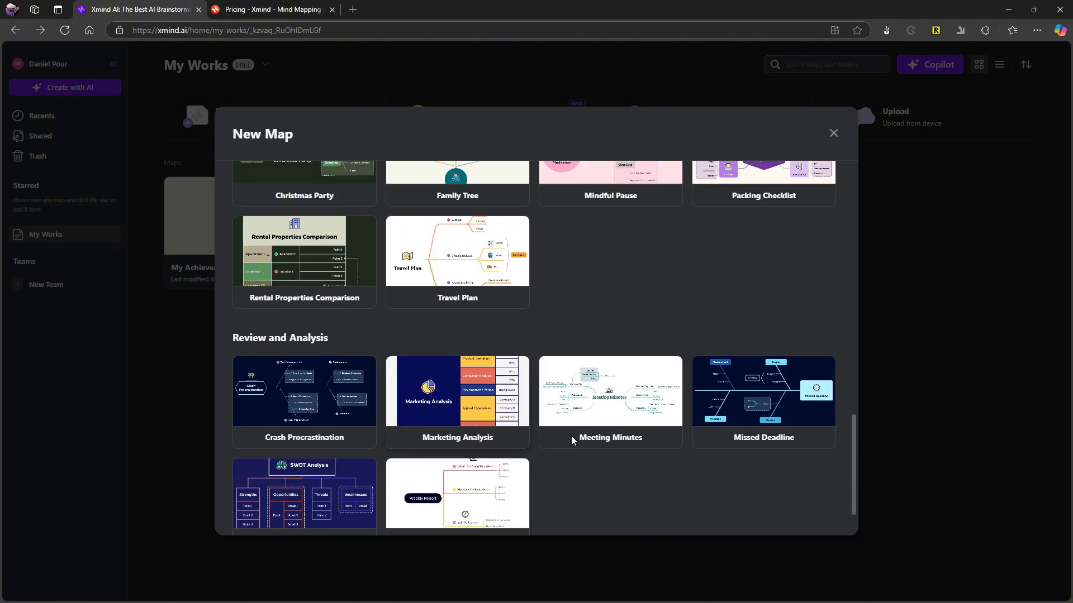
mouse_move(583, 392)
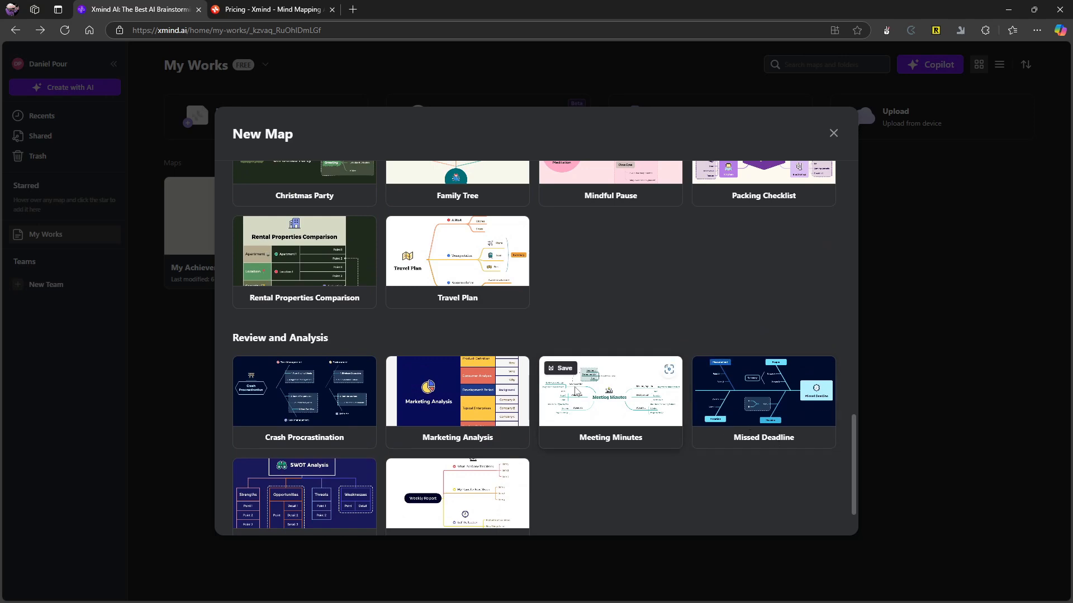
Create a new blank map and move its Central Topic slightly up and to the left.
scroll(577, 391, "up", 20)
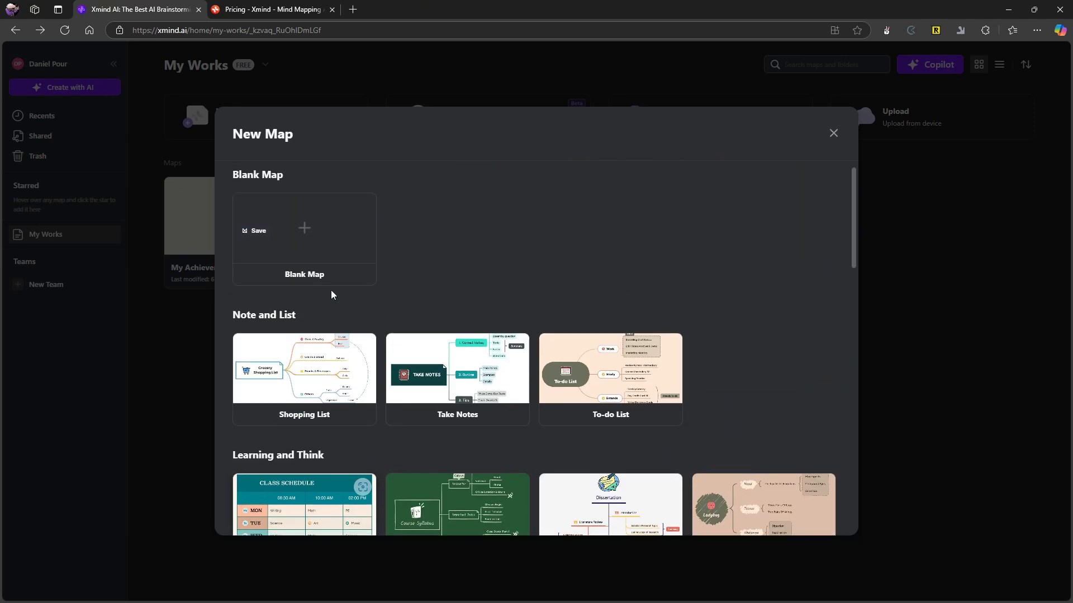
left_click(268, 261)
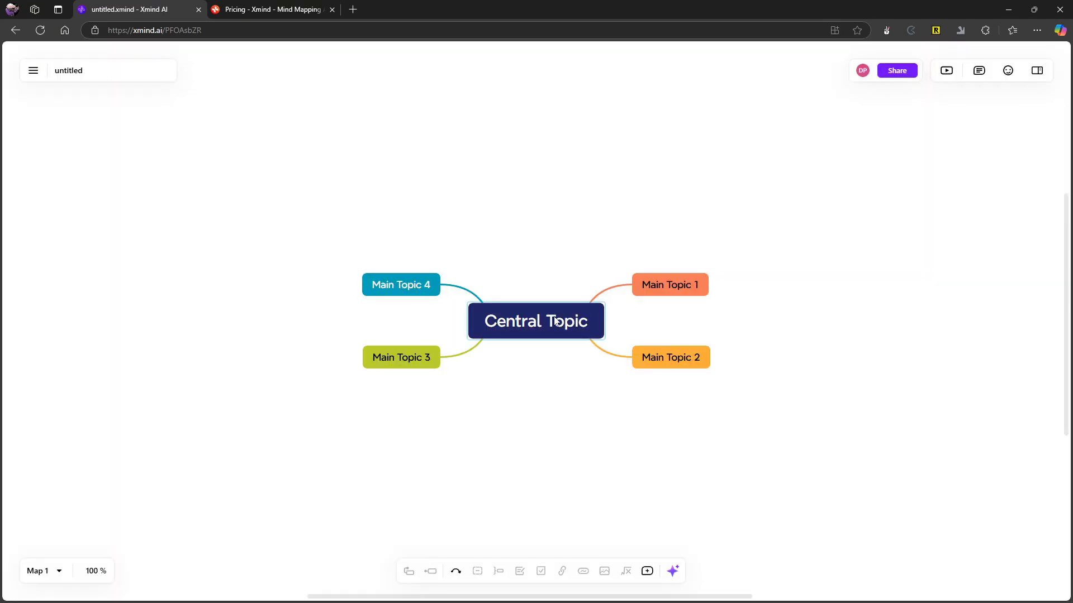
left_click_drag(554, 321, 539, 292)
Detach Main Topic 2 as a floating topic above the Central Topic and reattach it between Main Topics 1 and 3.
left_click_drag(664, 329, 459, 215)
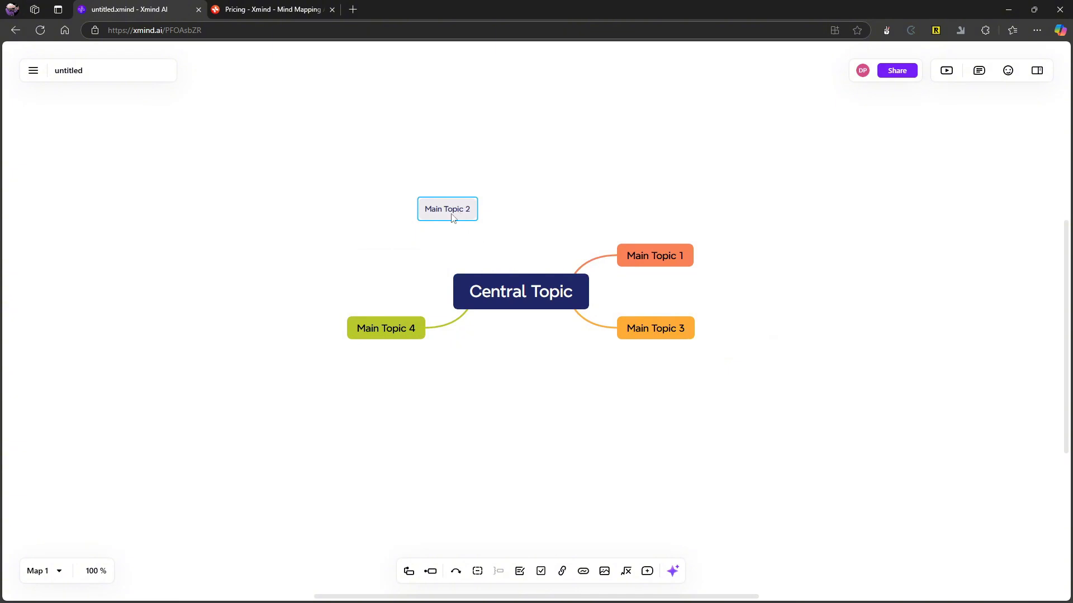
mouse_move(668, 328)
left_mouse_down()
mouse_move(725, 350)
mouse_move(668, 327)
mouse_move(608, 367)
mouse_move(623, 371)
mouse_move(720, 319)
mouse_move(758, 319)
mouse_move(766, 338)
mouse_move(689, 321)
mouse_move(662, 344)
left_mouse_up()
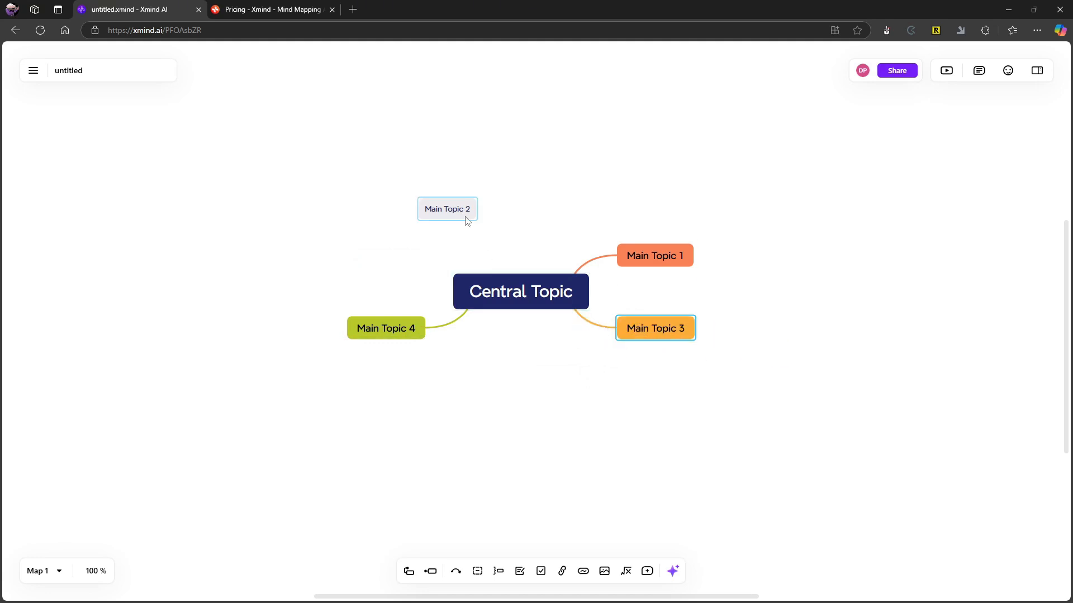
left_click_drag(467, 217, 680, 299)
left_click_drag(391, 259, 680, 304)
left_click_drag(406, 258, 678, 289)
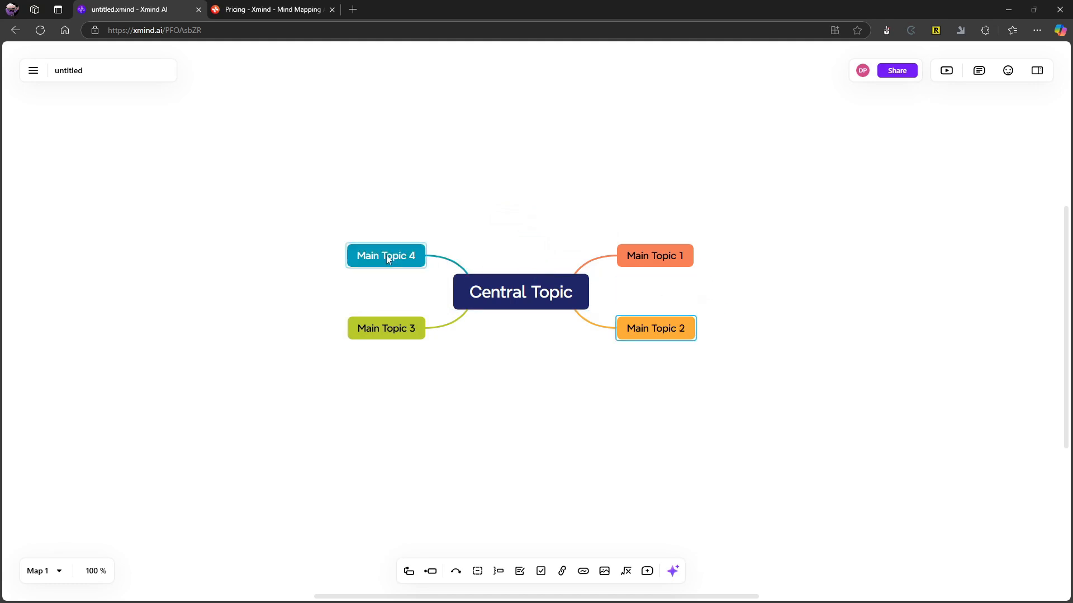
Swap the positions of Main Topic 4 and Main Topic 1 so that Main Topic 4 sits at the Central Topic's upper right.
left_click_drag(386, 255, 660, 293)
left_click_drag(646, 329, 623, 348)
left_click_drag(654, 255, 424, 244)
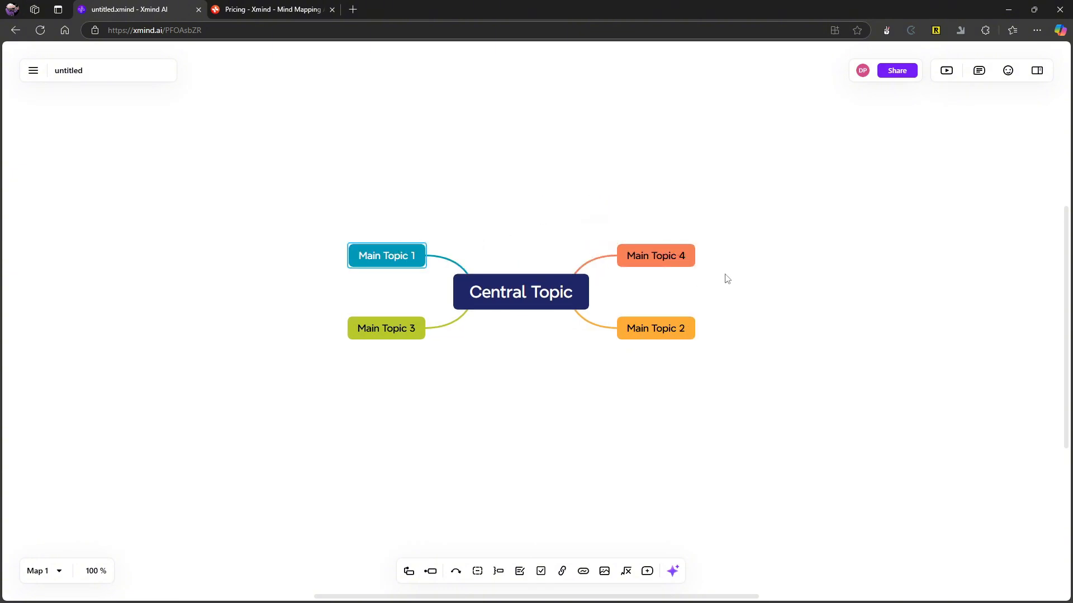
mouse_move(659, 257)
left_mouse_down()
mouse_move(648, 218)
mouse_move(585, 208)
mouse_move(657, 264)
mouse_move(653, 247)
left_mouse_up()
Add a floating topic to the right of the map and delete it.
double_click(665, 283)
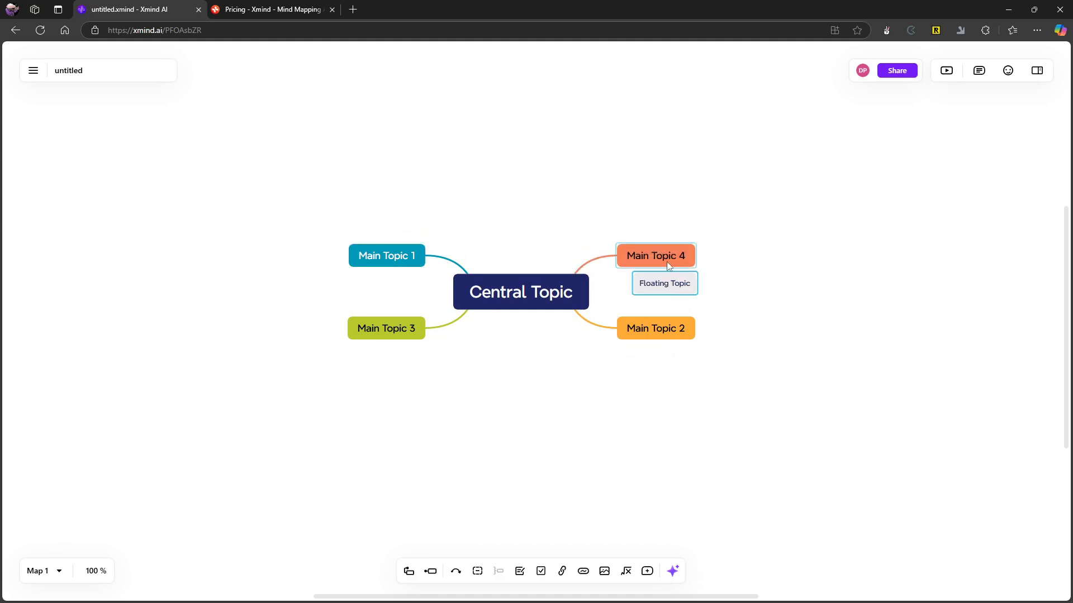
left_click_drag(685, 287, 815, 307)
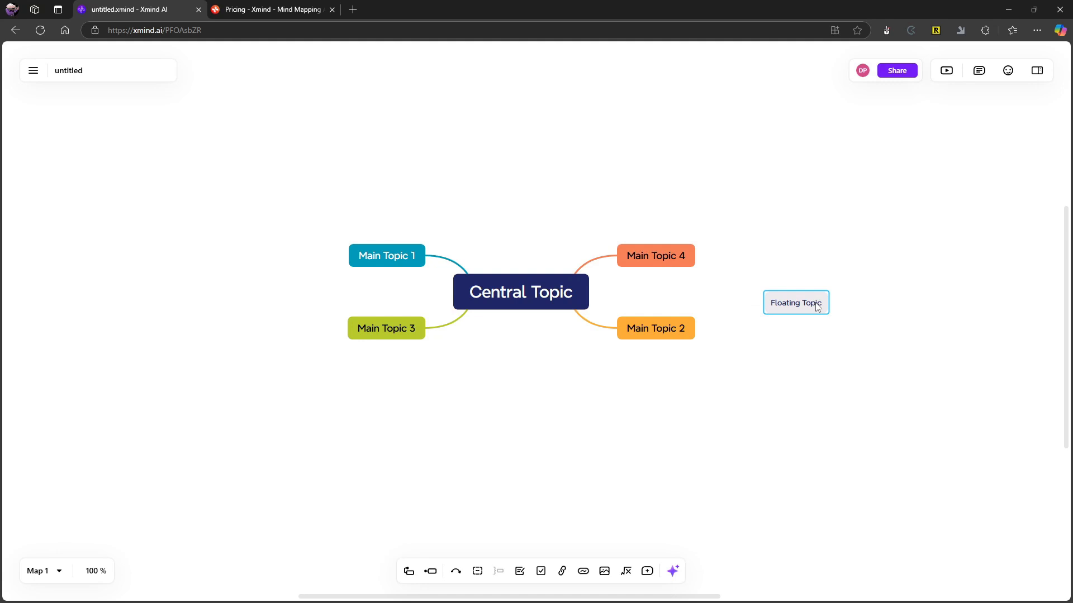
key("Delete")
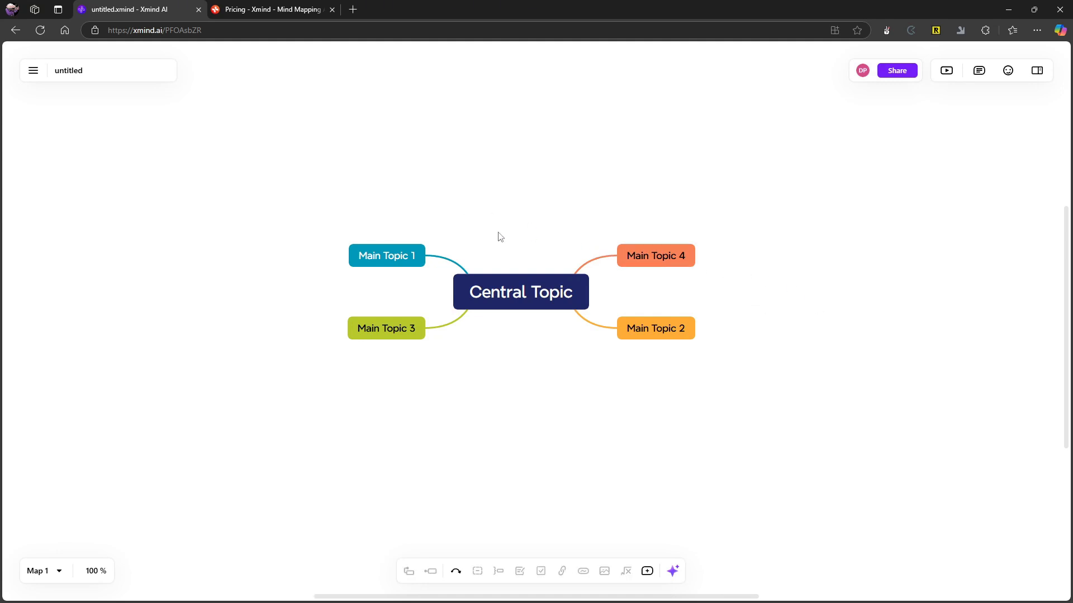
Detach Main Topic 4 and Main Topic 2 in turn, reattaching each at the upper left of the Central Topic.
left_click_drag(653, 261, 564, 182)
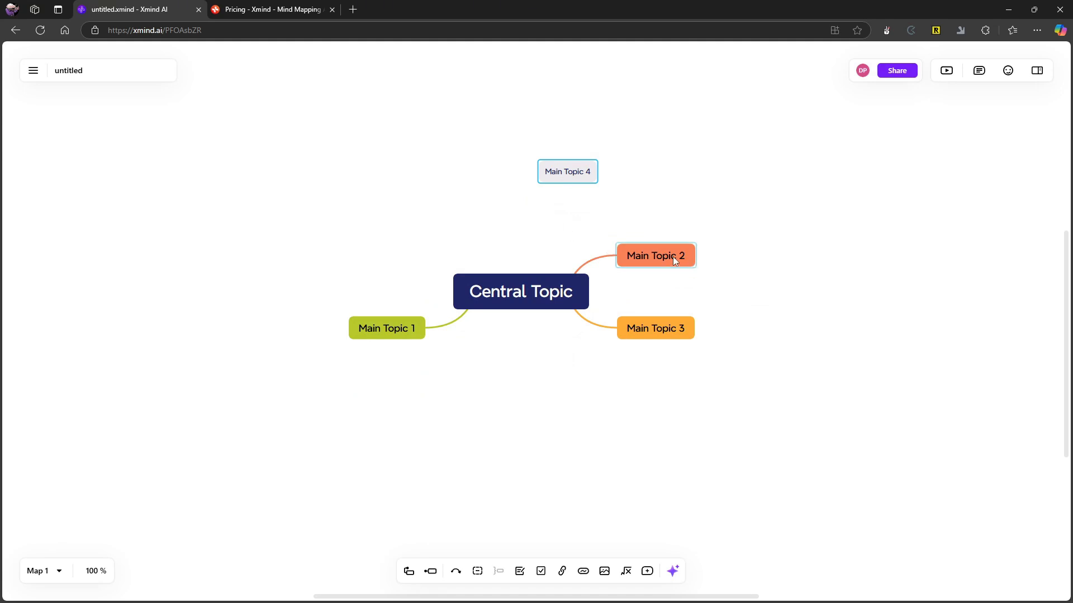
left_click_drag(567, 174, 426, 254)
left_click_drag(637, 255, 488, 174)
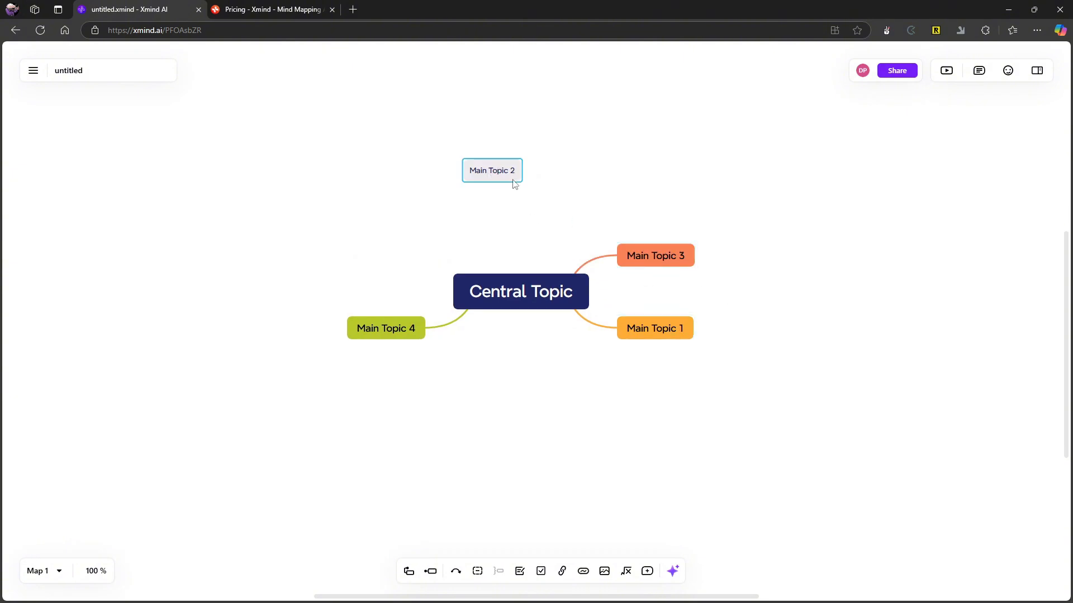
left_click_drag(506, 170, 435, 253)
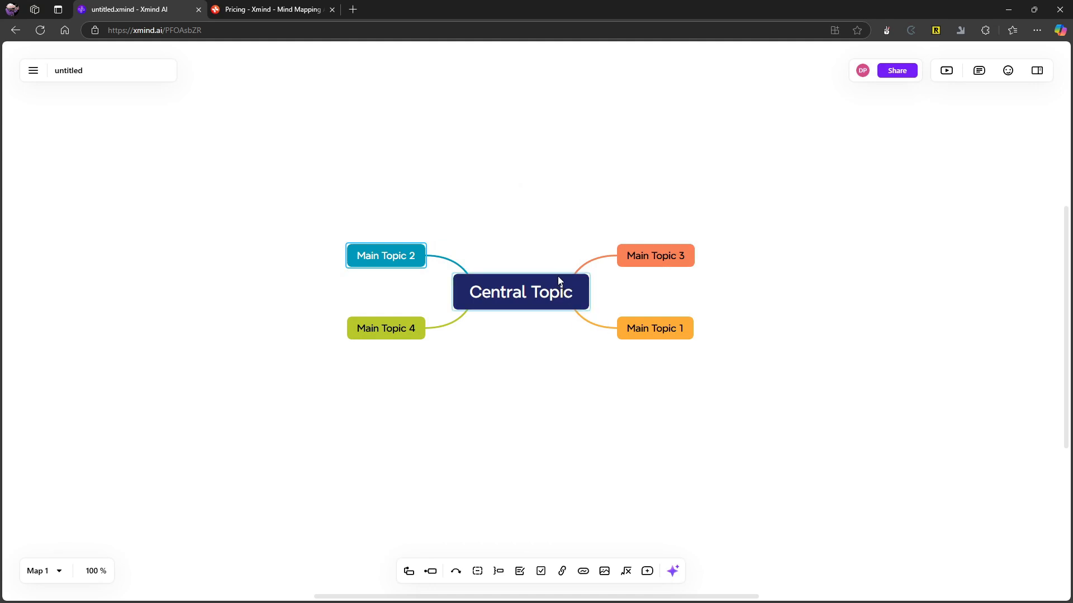
scroll(730, 320, "up", 1)
scroll(782, 340, "down", 2)
scroll(778, 333, "up", 3)
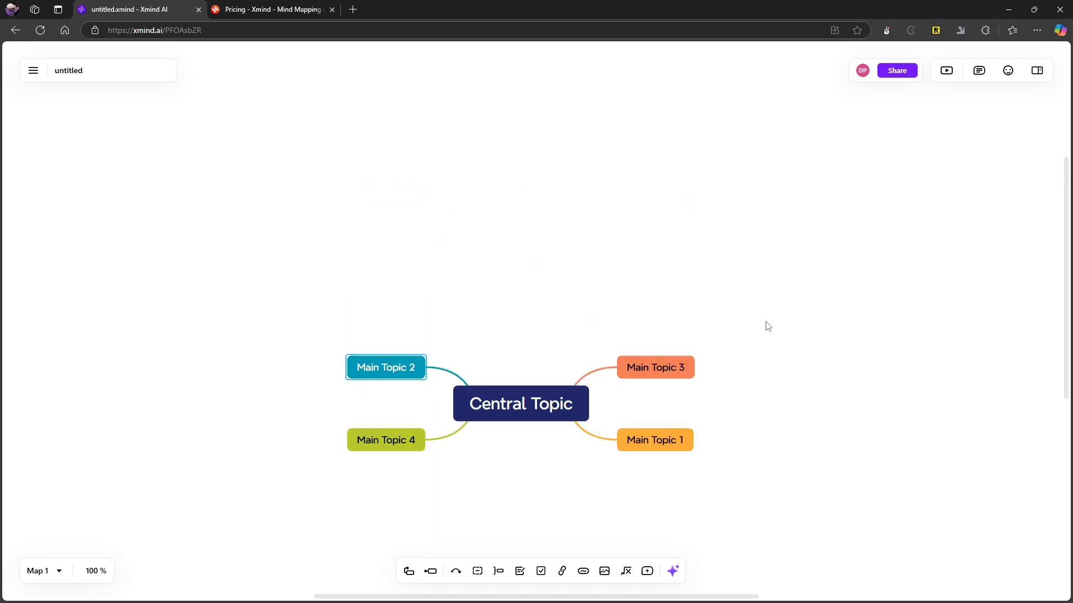
scroll(767, 326, "down", 3)
scroll(758, 325, "down", 5)
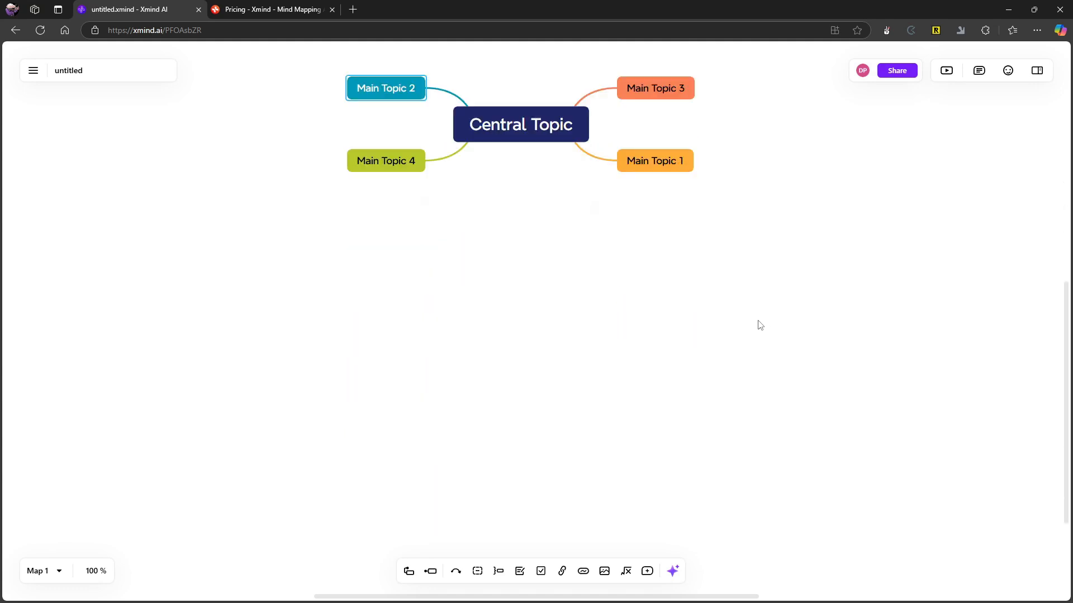
scroll(758, 327, "up", 3)
scroll(741, 326, "up", 2)
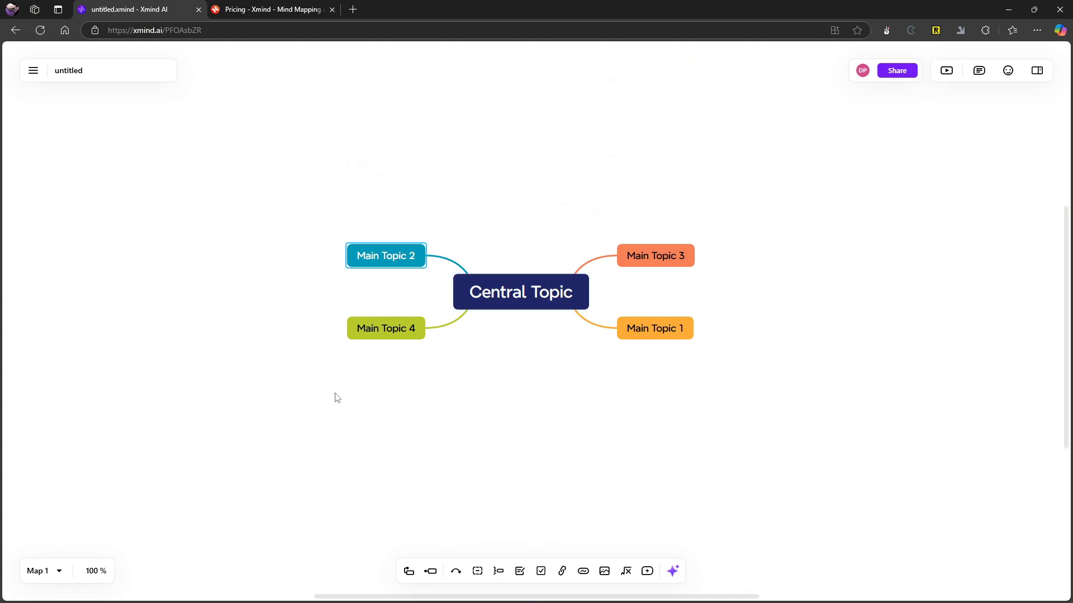
scroll(330, 368, "up", 1)
scroll(331, 369, "down", 1)
scroll(330, 369, "down", 1)
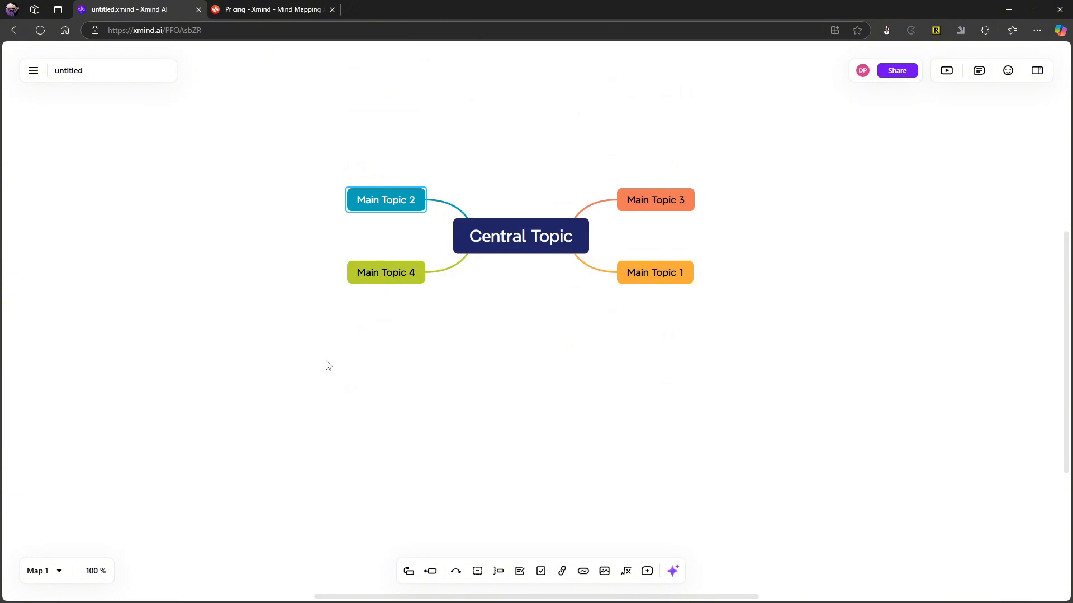
scroll(328, 366, "up", 1)
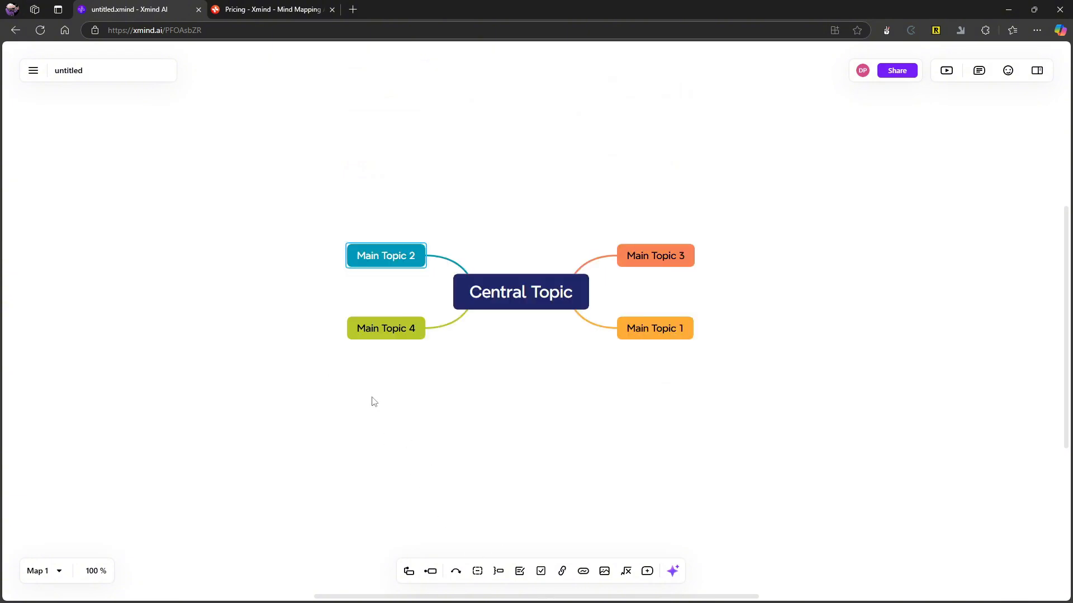
scroll(373, 391, "down", 1)
scroll(372, 378, "up", 1)
scroll(379, 393, "up", 1)
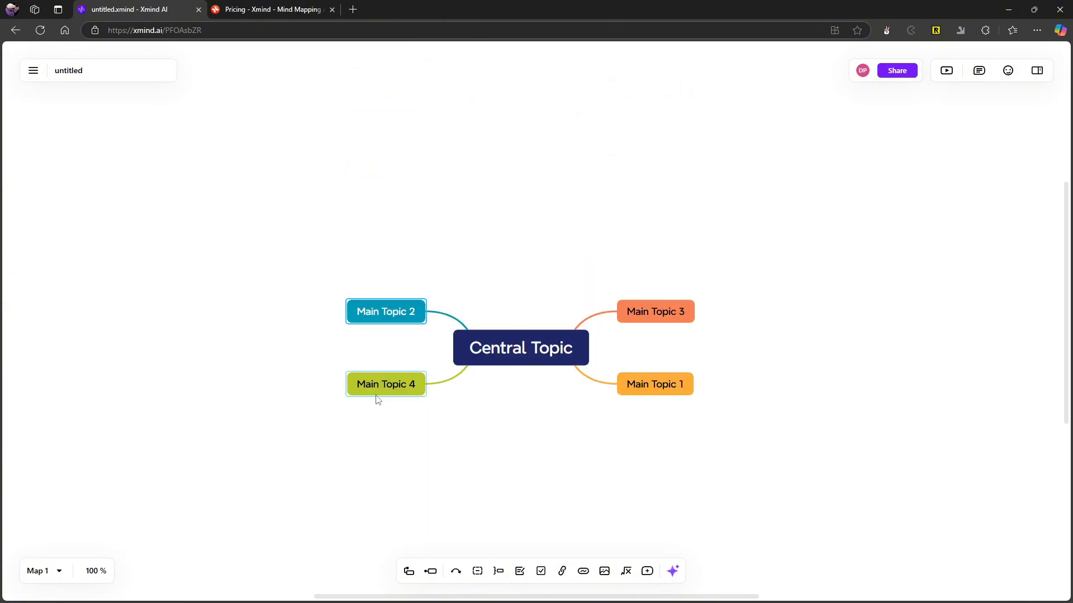
scroll(396, 411, "down", 1)
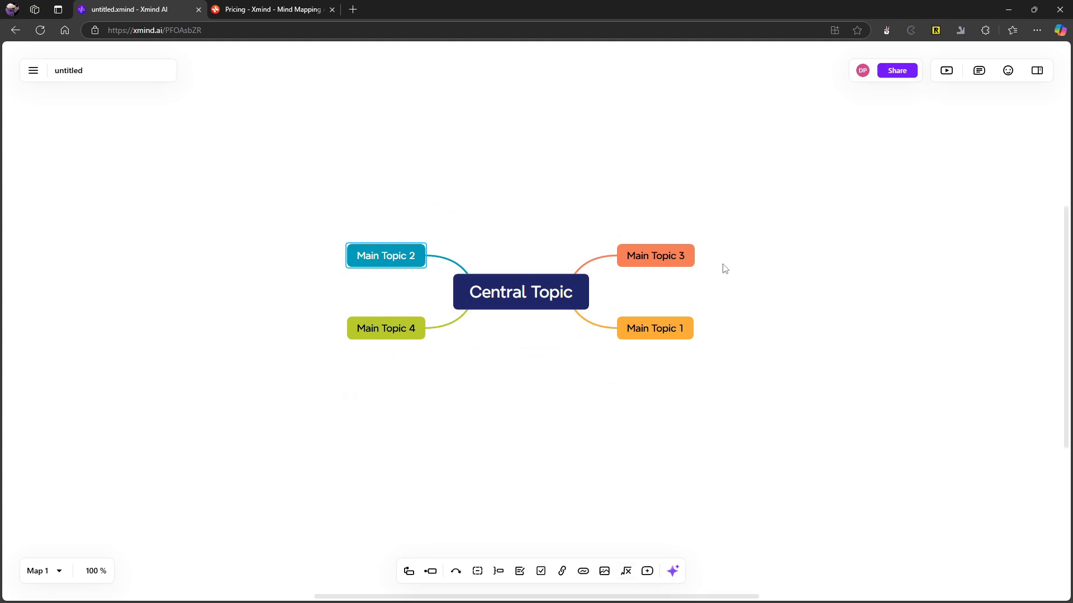
scroll(739, 304, "down", 1)
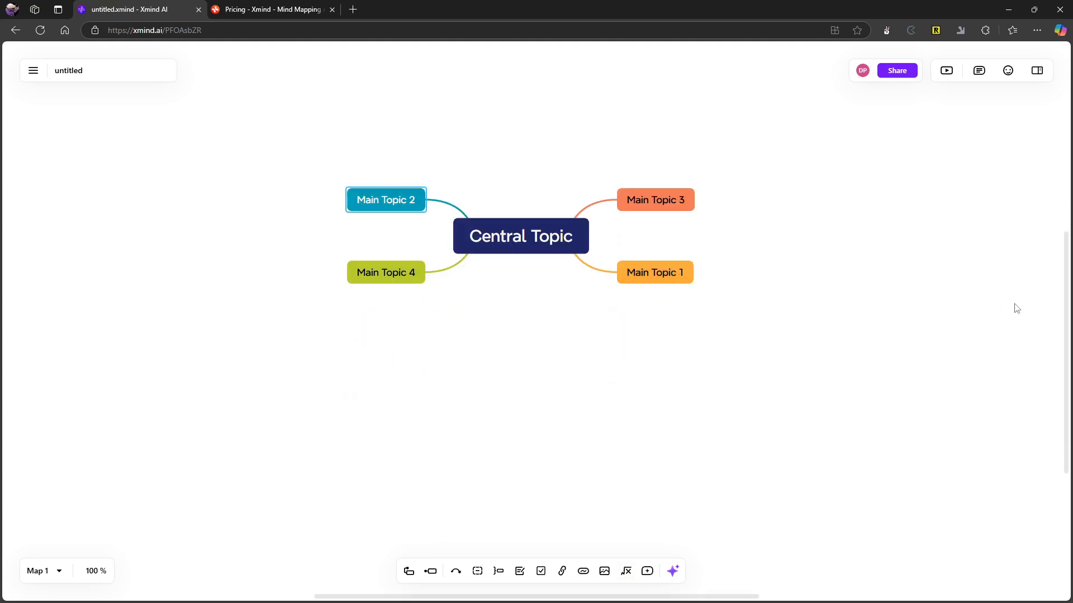
scroll(814, 318, "up", 2)
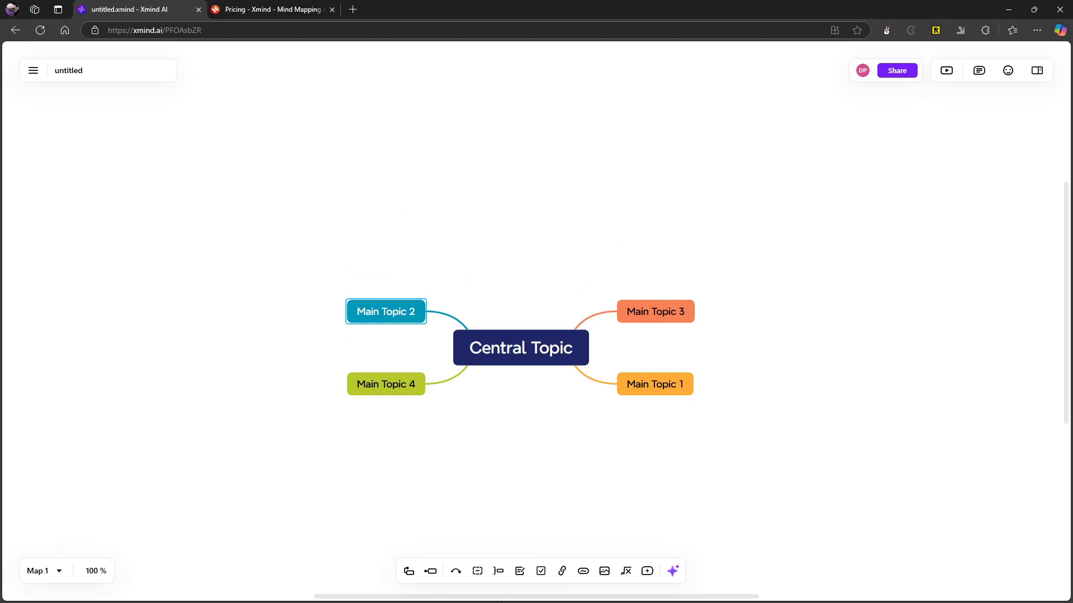
left_click_drag(473, 597, 358, 596)
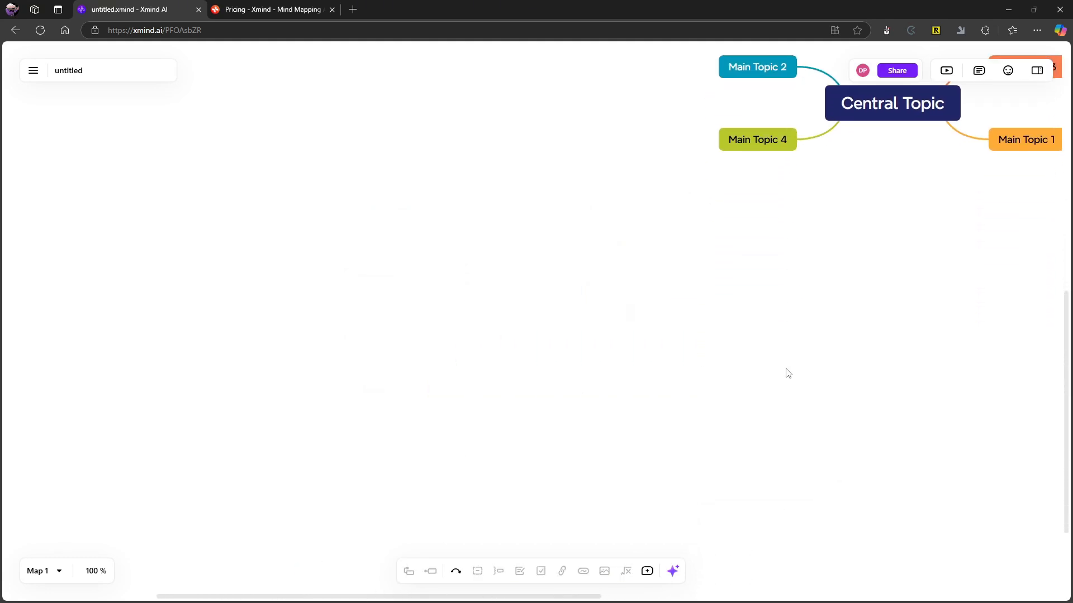
left_click_drag(834, 372, 135, 272)
left_click_drag(2, 272, 994, 284)
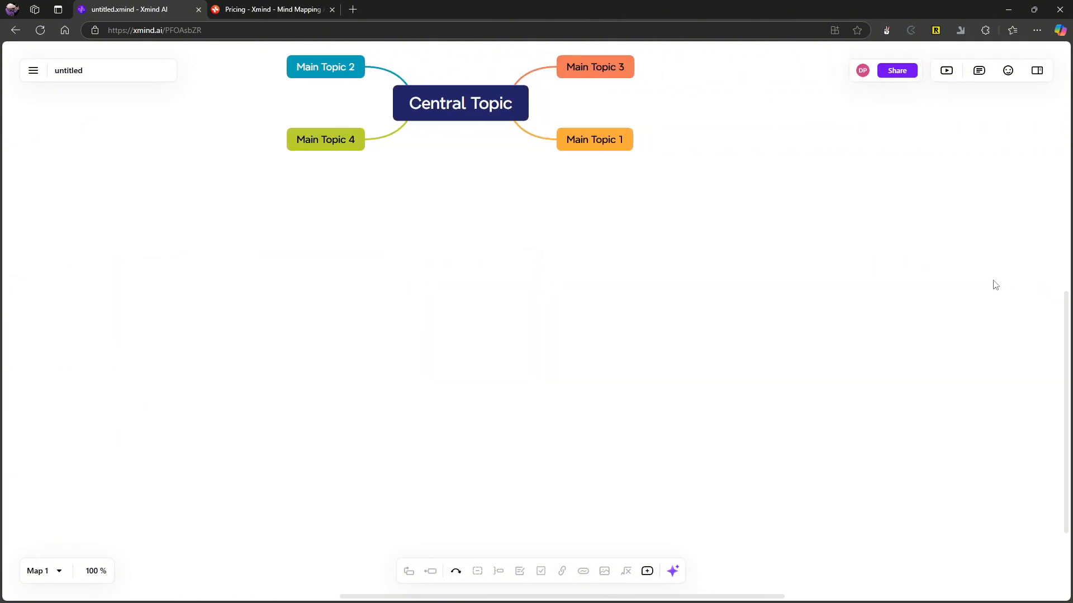
scroll(754, 299, "up", 3)
scroll(686, 276, "down", 4)
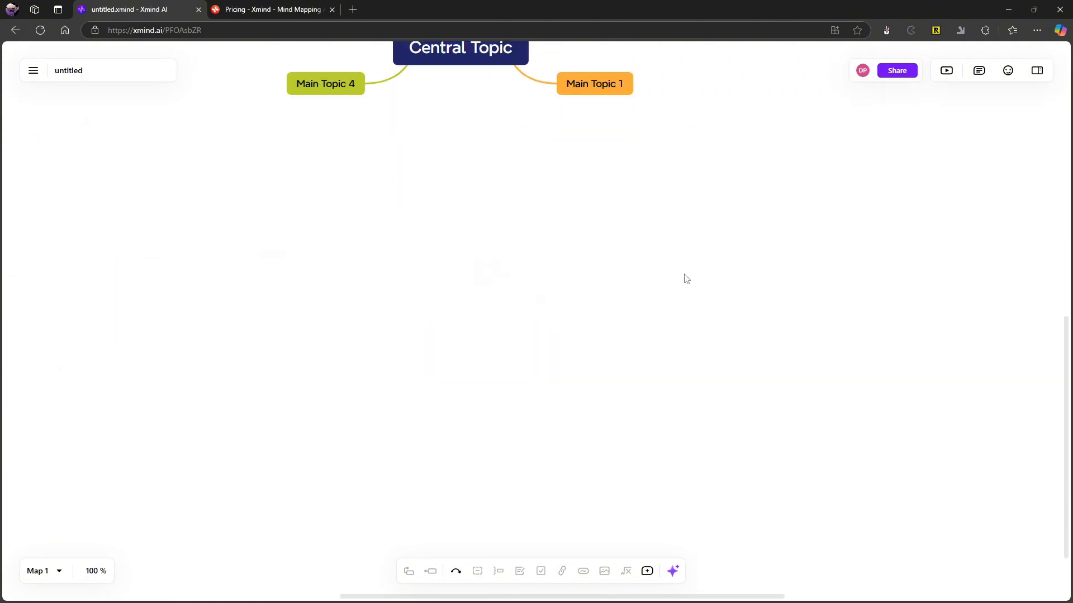
scroll(685, 278, "up", 4)
scroll(630, 277, "up", 1)
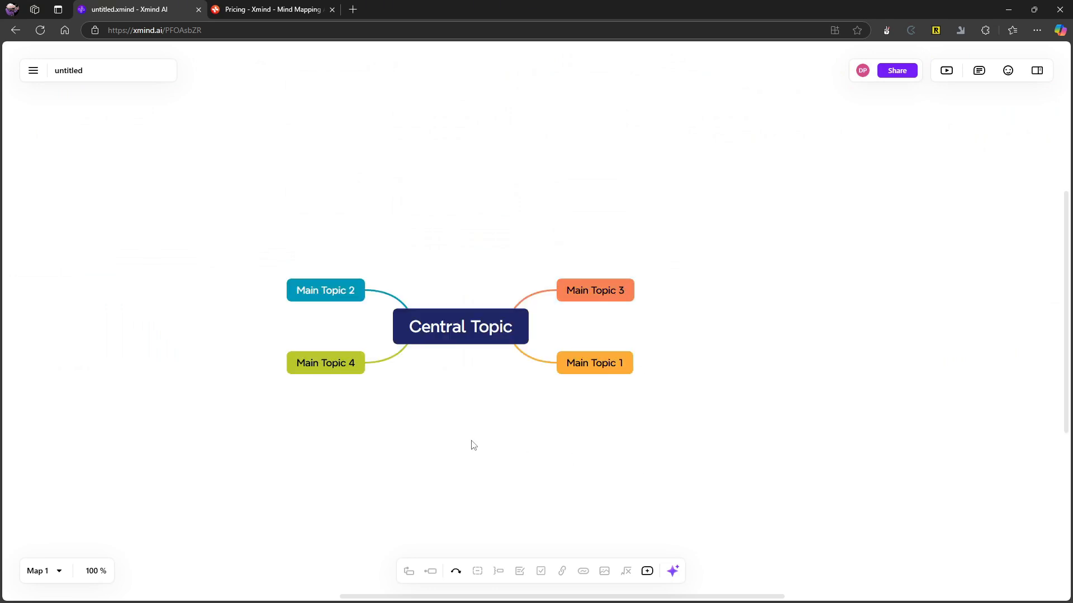
mouse_move(538, 319)
left_mouse_down()
mouse_move(436, 330)
mouse_move(545, 320)
mouse_move(536, 324)
left_mouse_up()
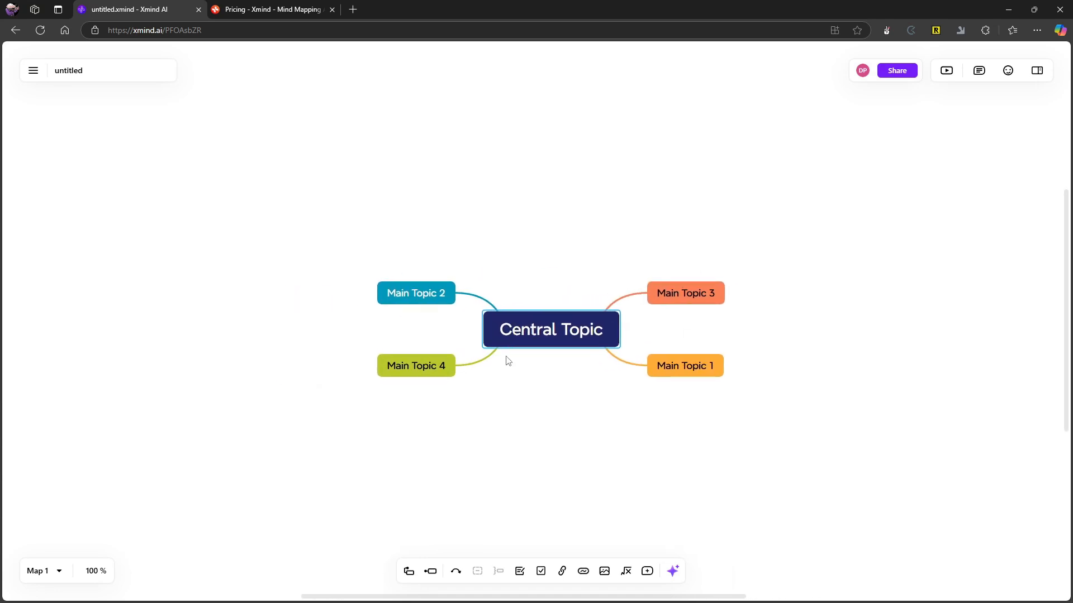
Reorganize the mind map automatically and decline to view the reorganized version.
right_click(536, 205)
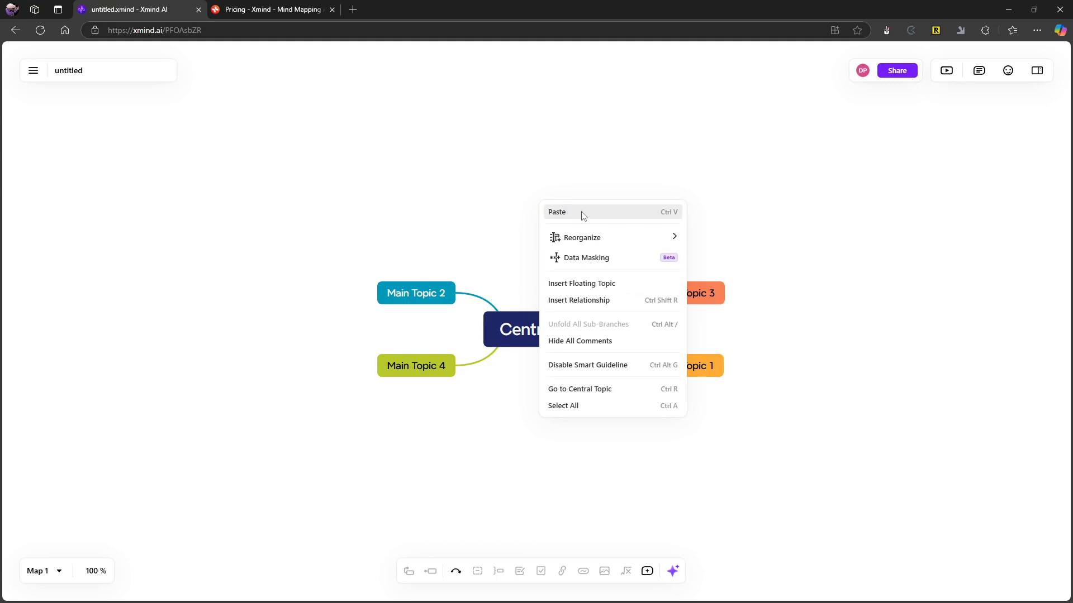
mouse_move(606, 240)
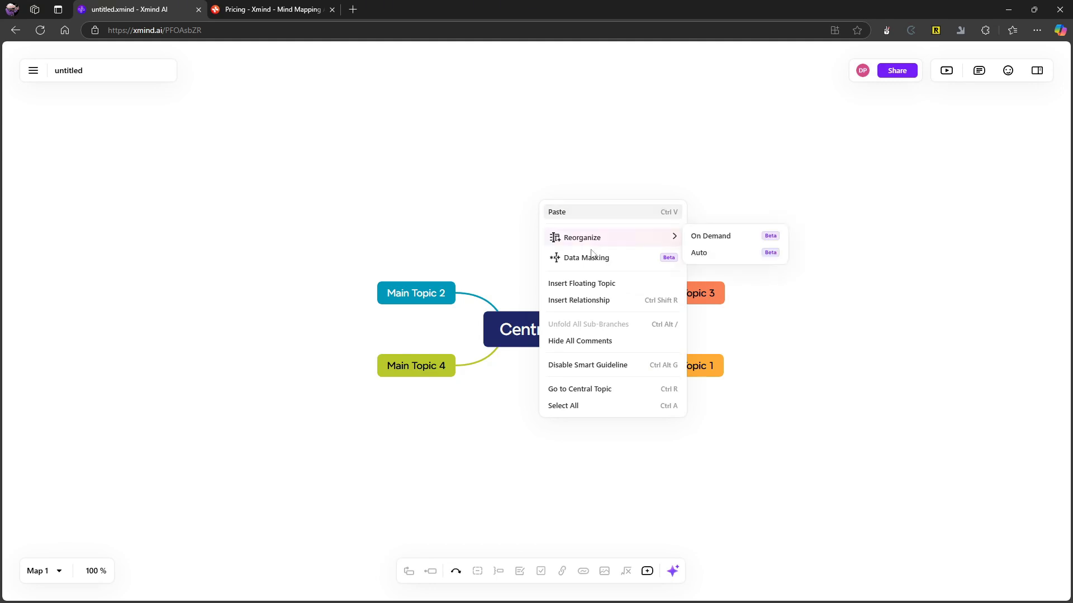
left_click(703, 252)
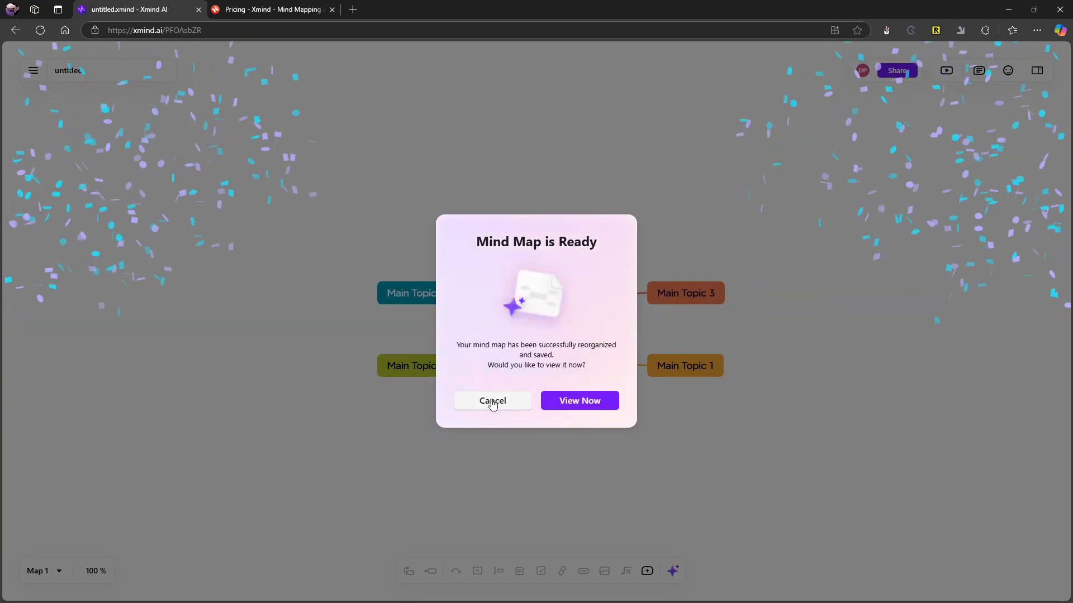
left_click(492, 402)
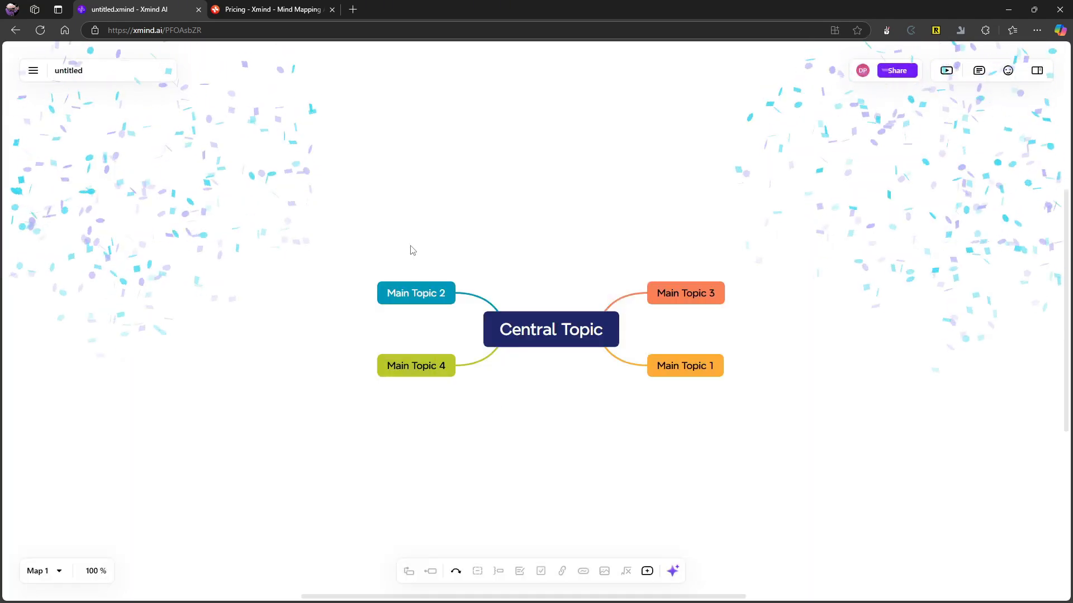
Insert a floating topic above the Central Topic and rename it "Test 123".
right_click(484, 242)
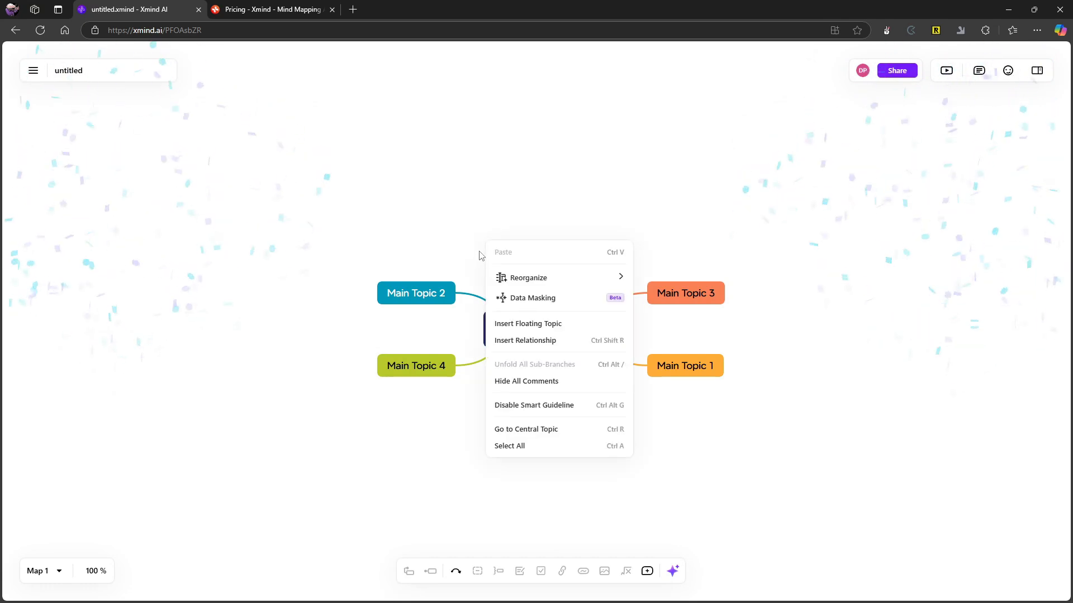
left_click(532, 328)
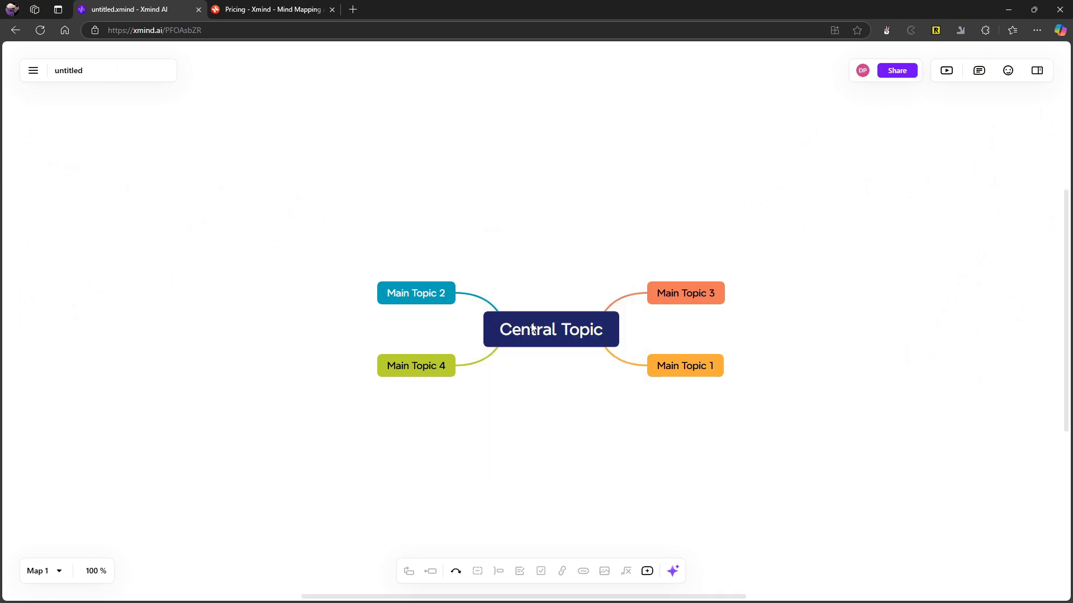
left_click(564, 200)
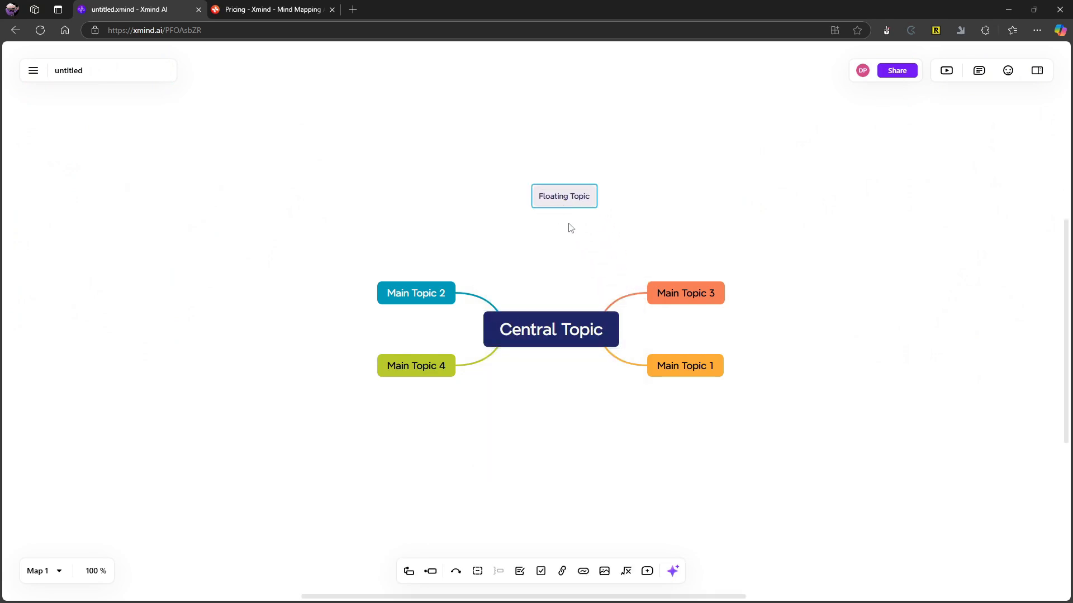
double_click(579, 196)
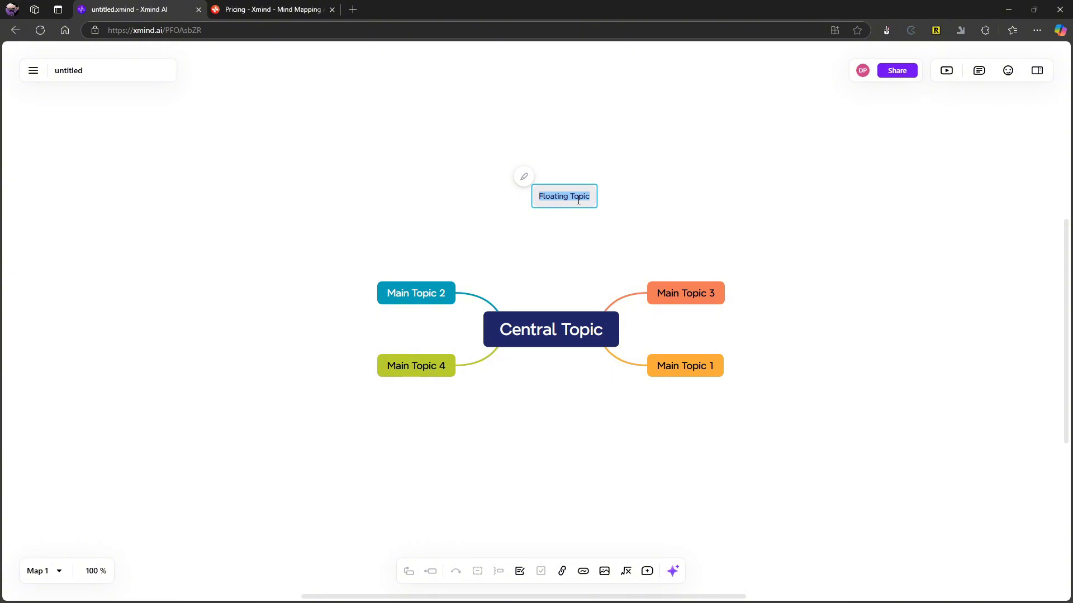
type("Test 123")
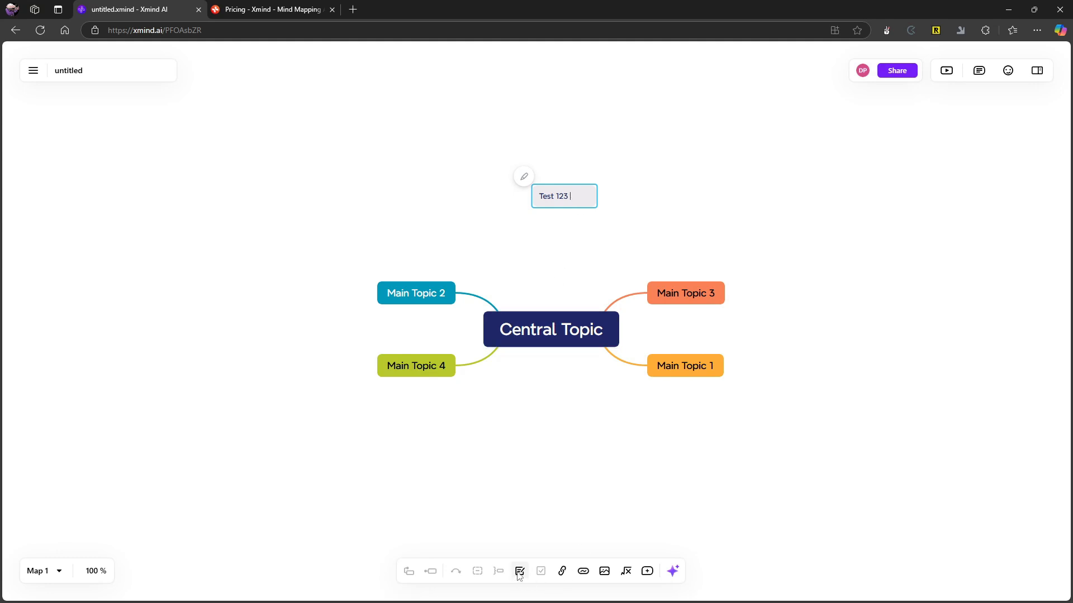
left_click(539, 518)
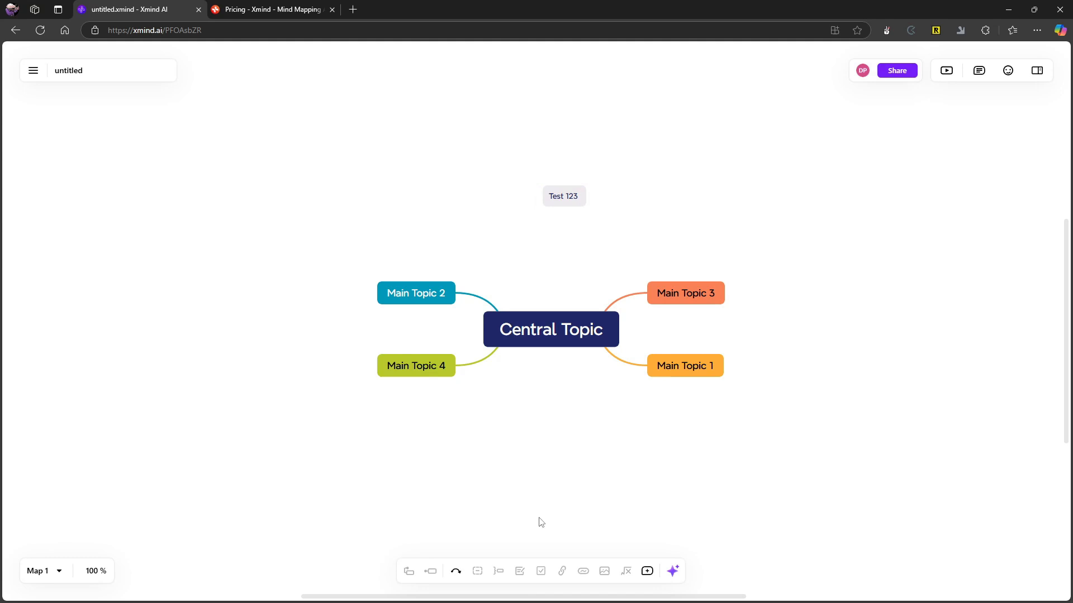
Add a note reading "I thejht" to the Test 123 floating topic.
left_click(566, 195)
left_click(520, 572)
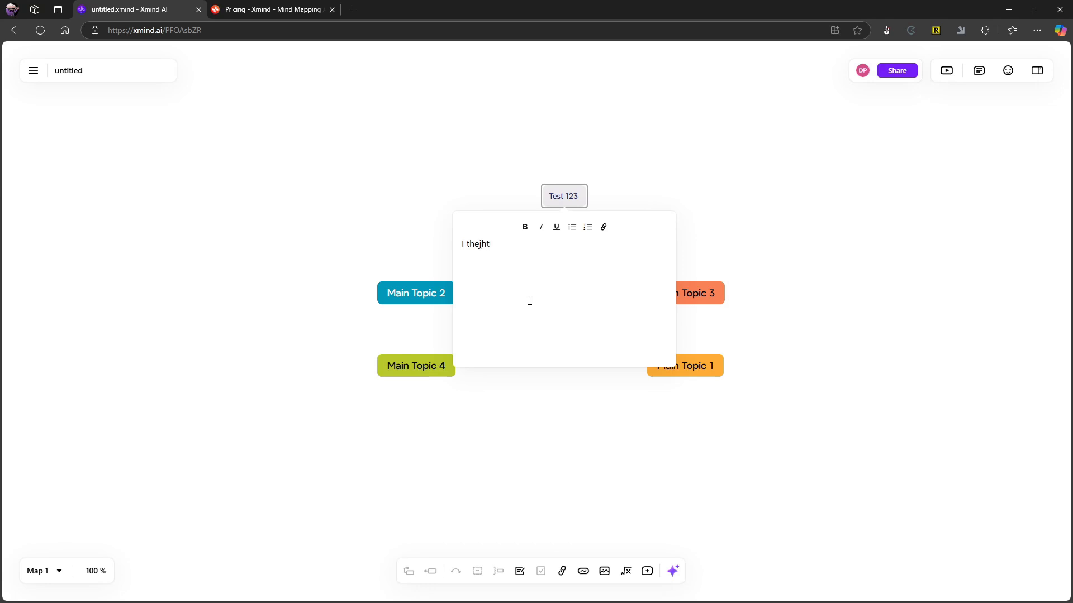
left_click(445, 153)
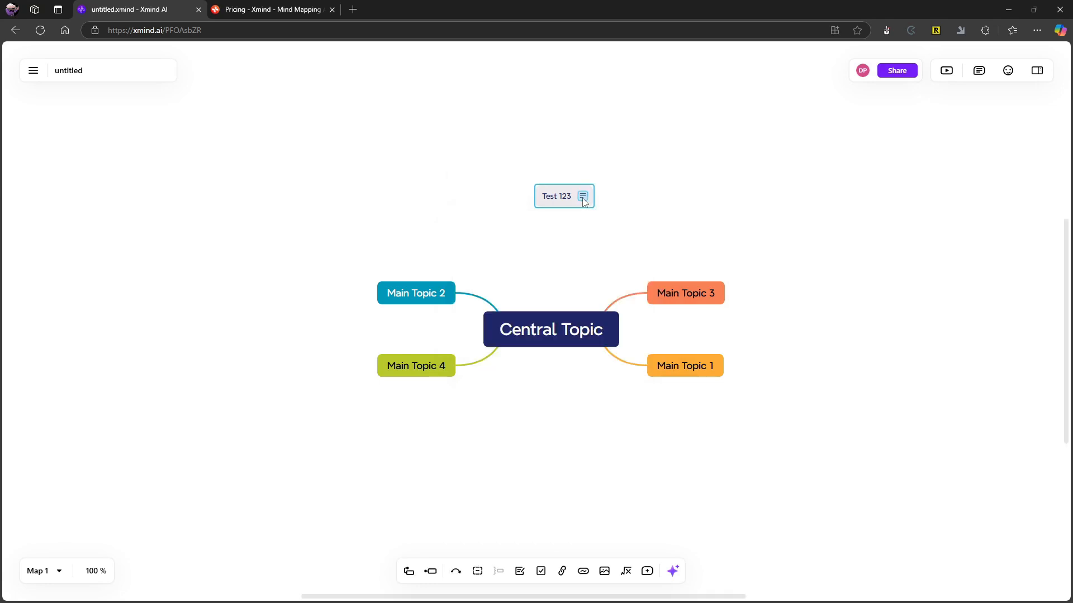
Attach Test 123 to the Central Topic's upper left as a main topic, and check its note.
left_click_drag(563, 204, 468, 280)
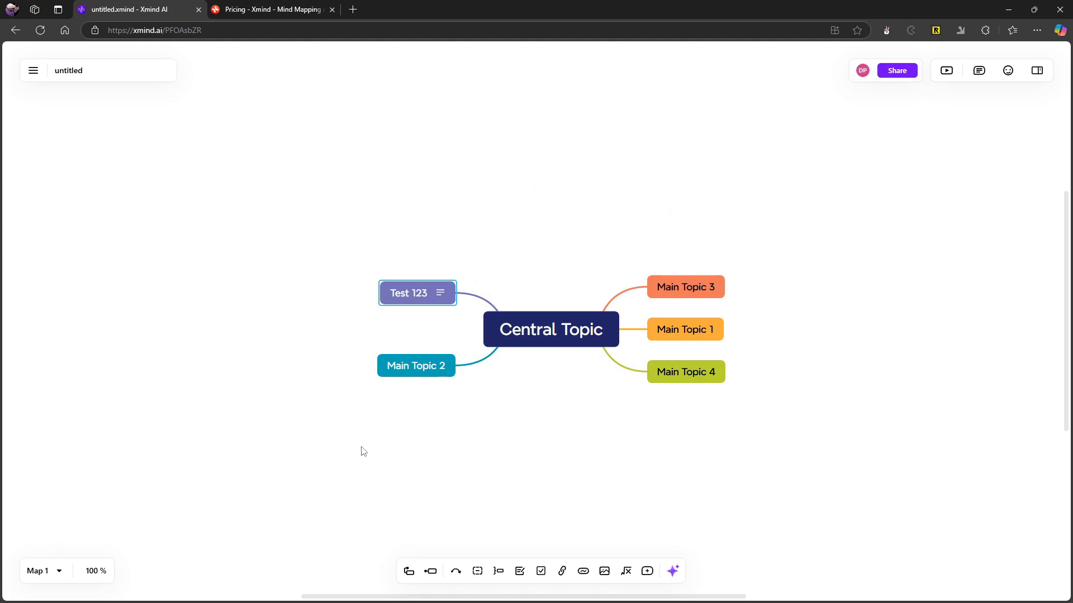
left_click(445, 296)
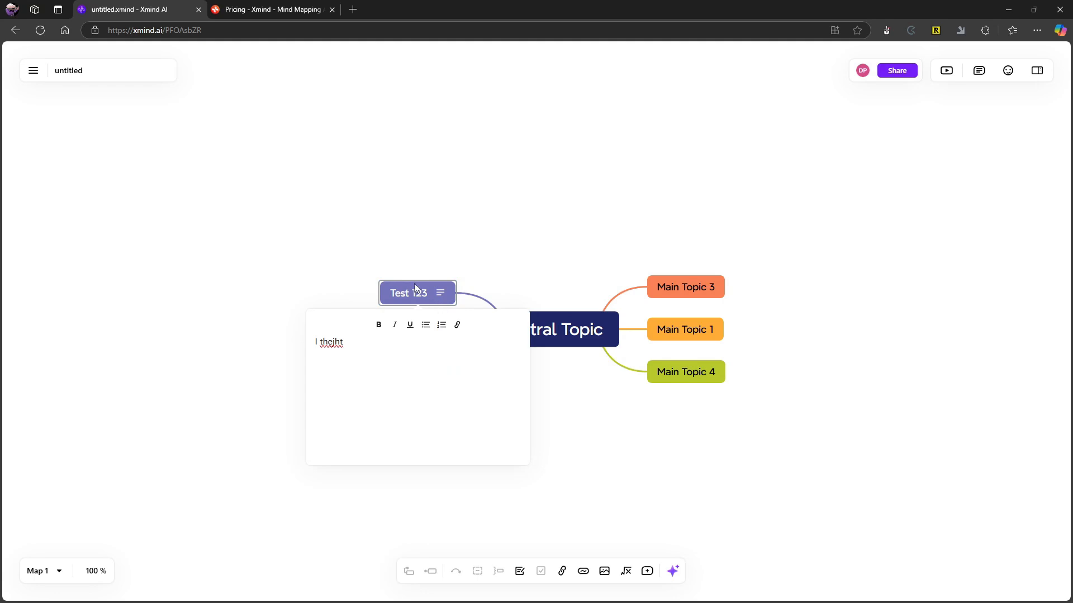
left_click(424, 260)
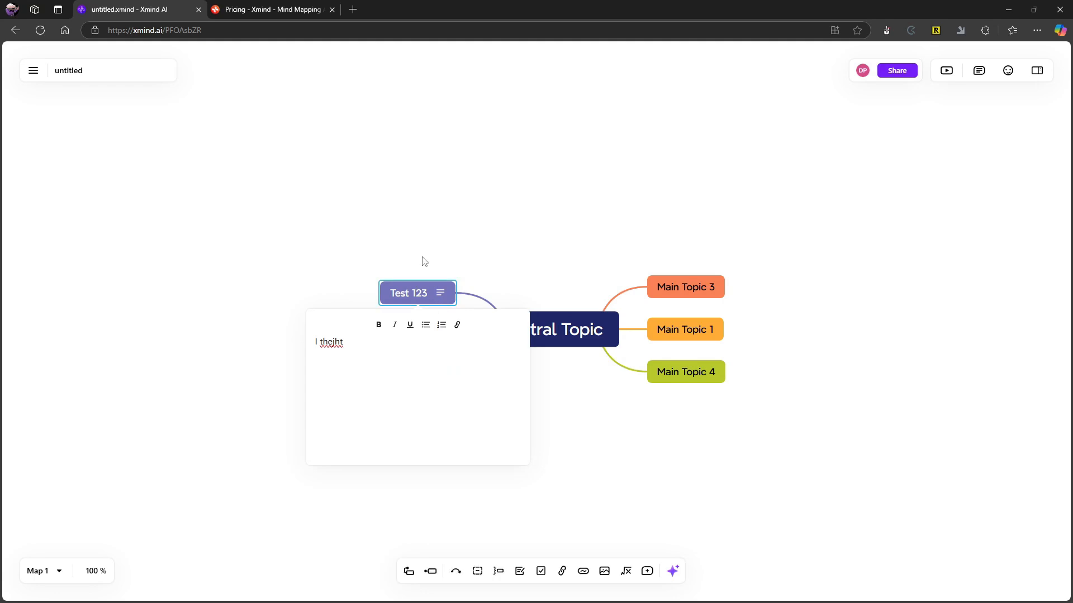
Try to add a to-do to the Test 123 topic, and open and close its empty hyperlink entry.
left_click(540, 572)
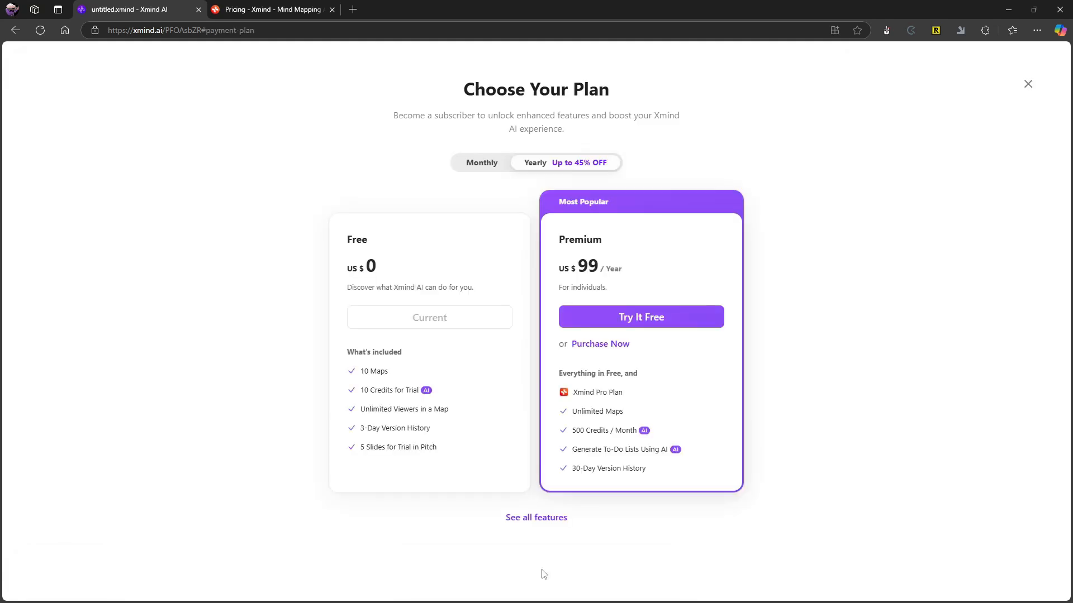
left_click(1027, 85)
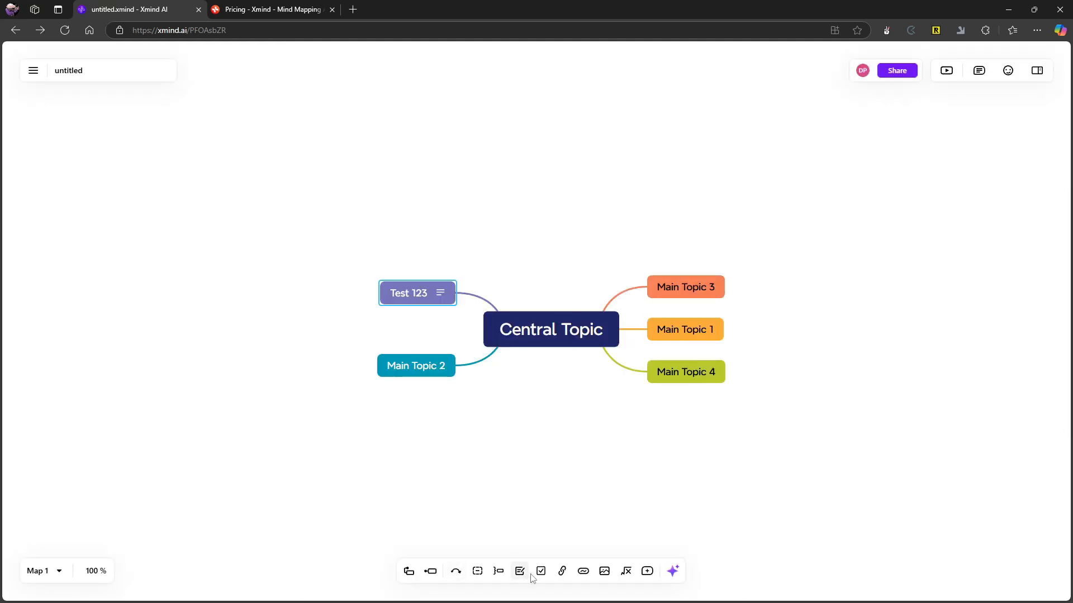
left_click(561, 572)
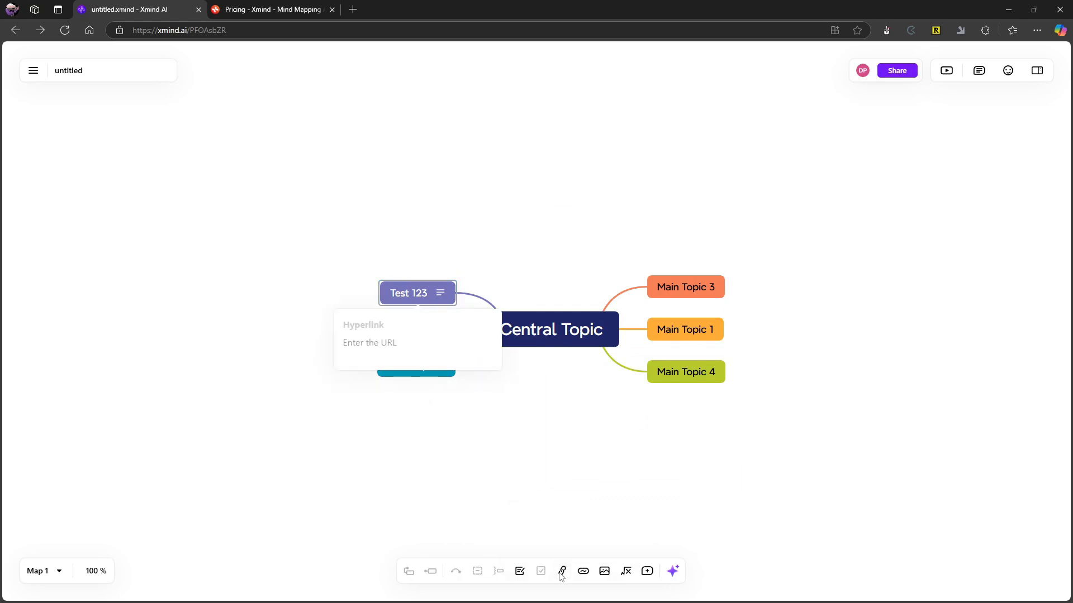
left_click(561, 576)
Add the label "test" to the Test 123 topic.
left_click(582, 573)
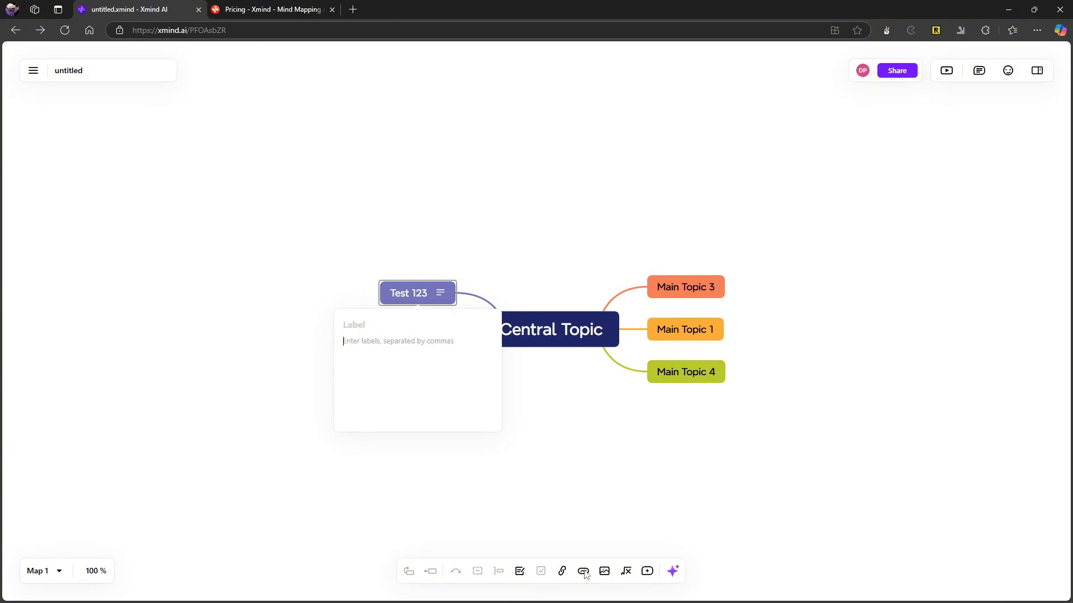
type("test")
key("Return")
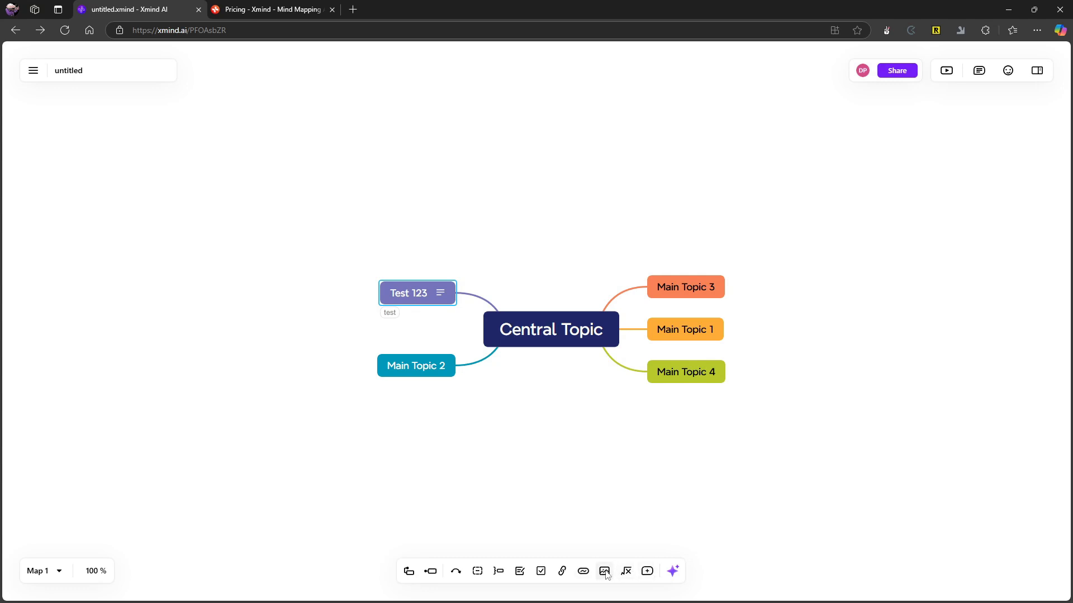
Try to place a comment on the canvas below the Central Topic, and reload the page.
left_click(646, 572)
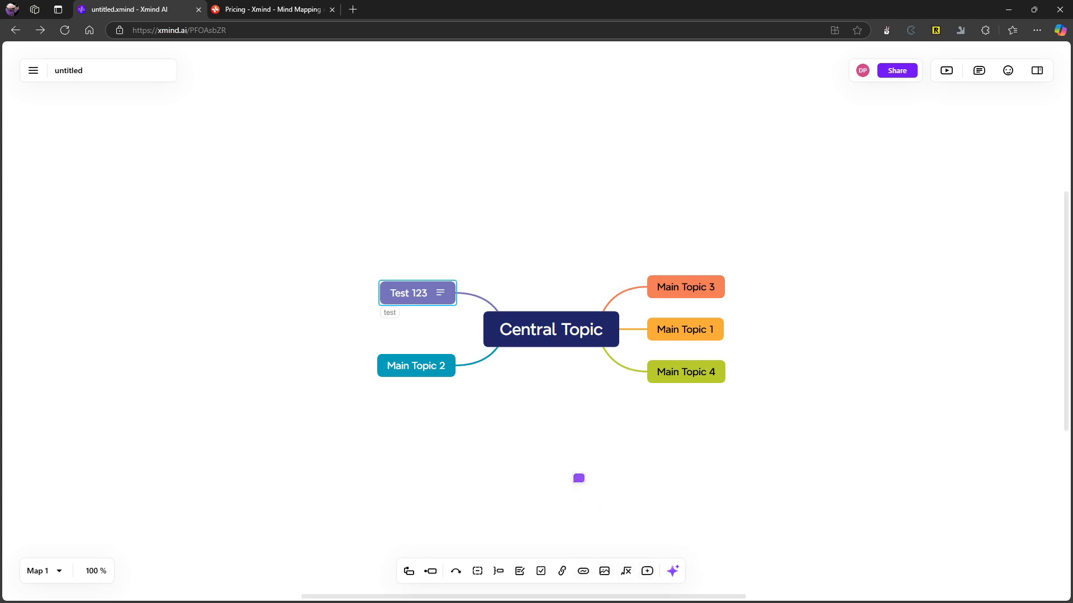
left_click(575, 427)
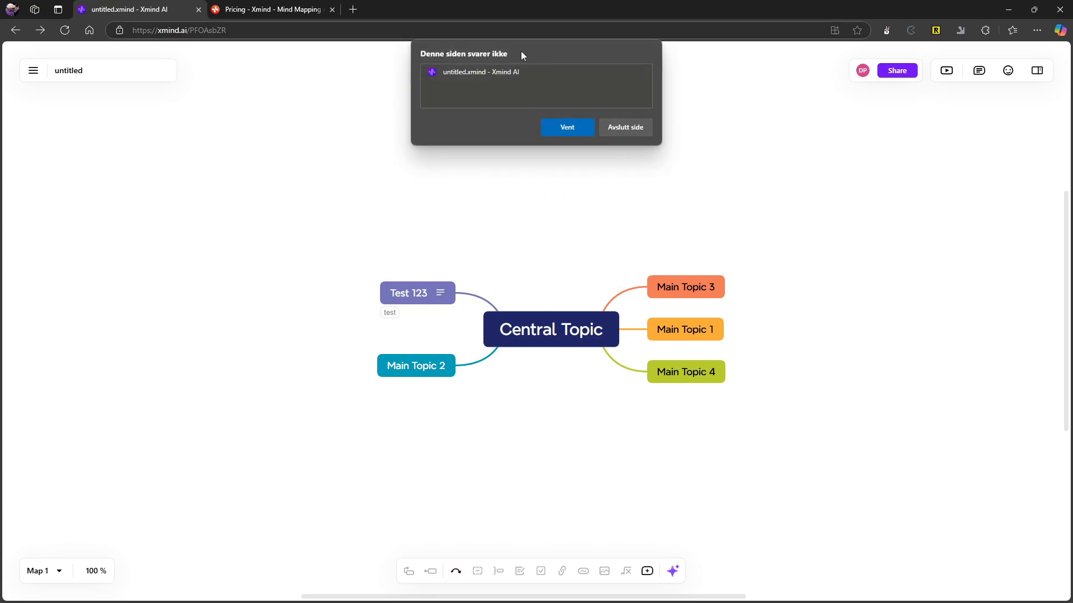
left_click(557, 126)
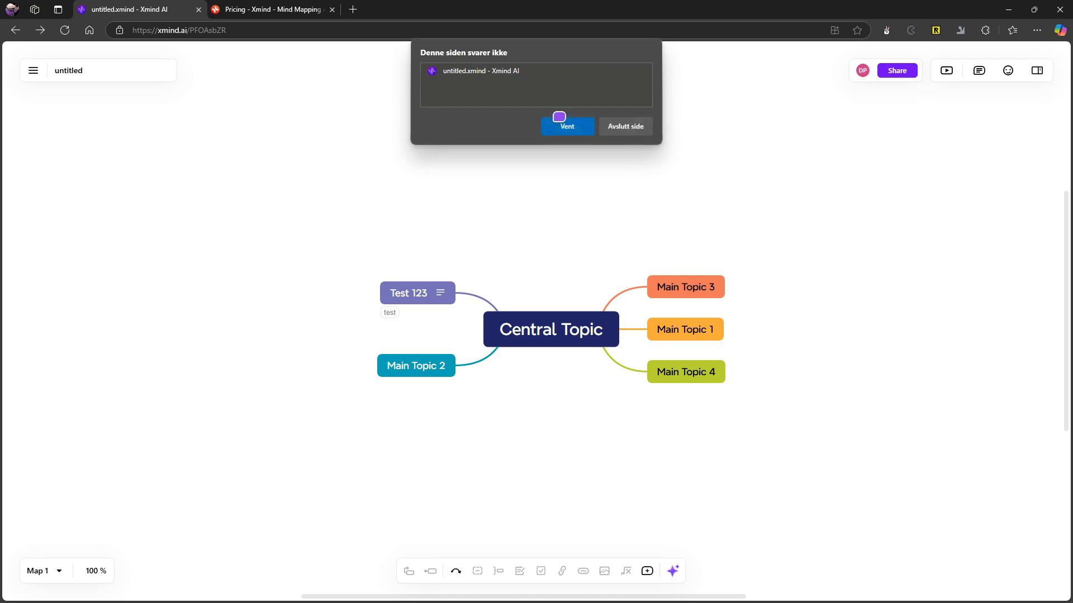
left_click(65, 30)
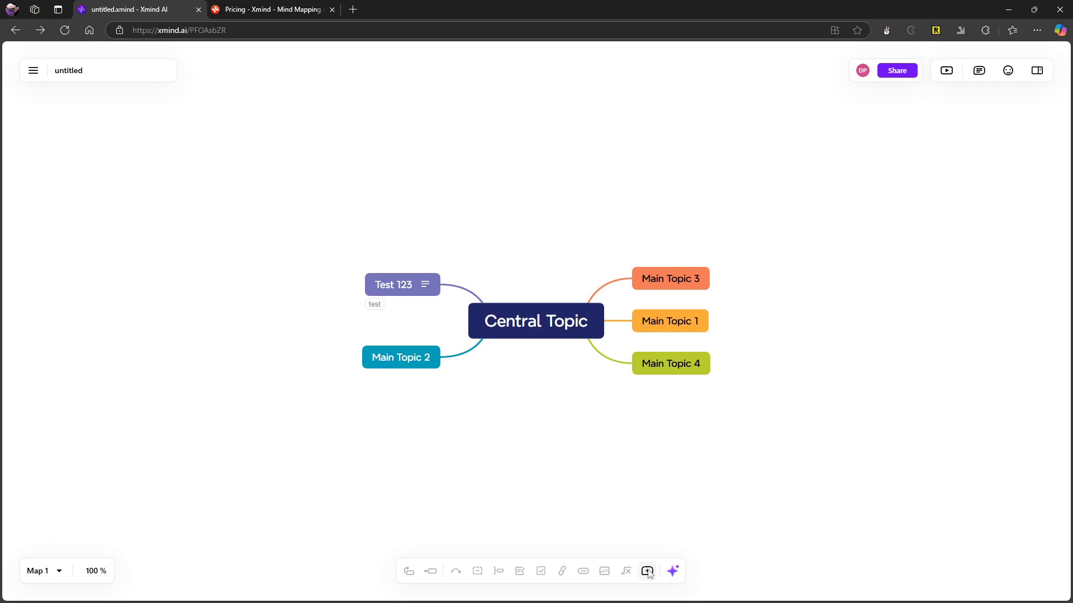
Open the Test 123 topic's note for review and close it.
left_click(426, 285)
left_click(274, 286)
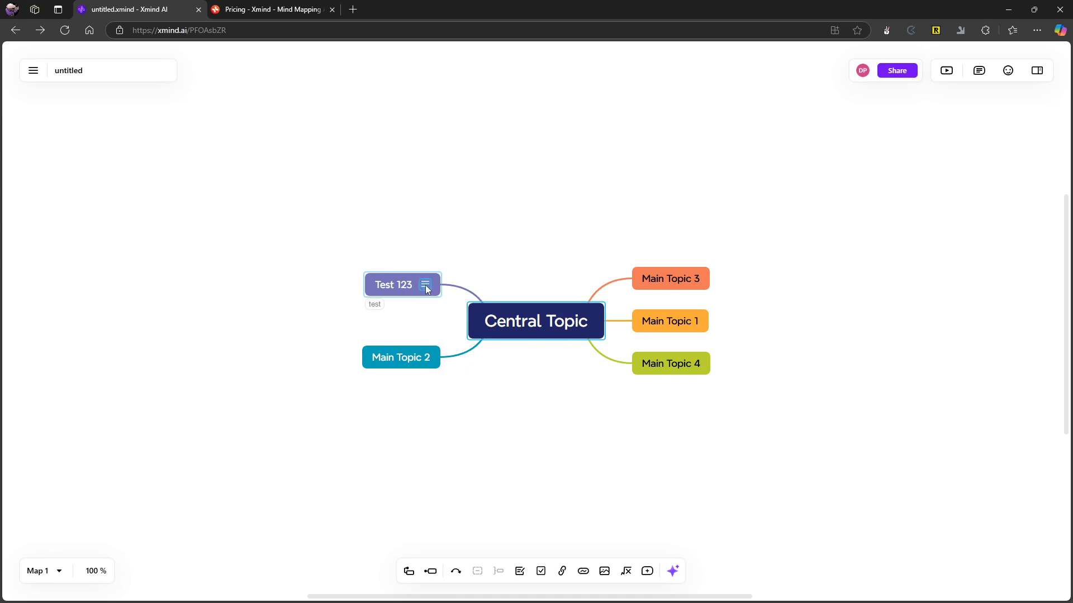
Add a main topic to the Central Topic, and add and delete a subtopic under it.
left_click(409, 572)
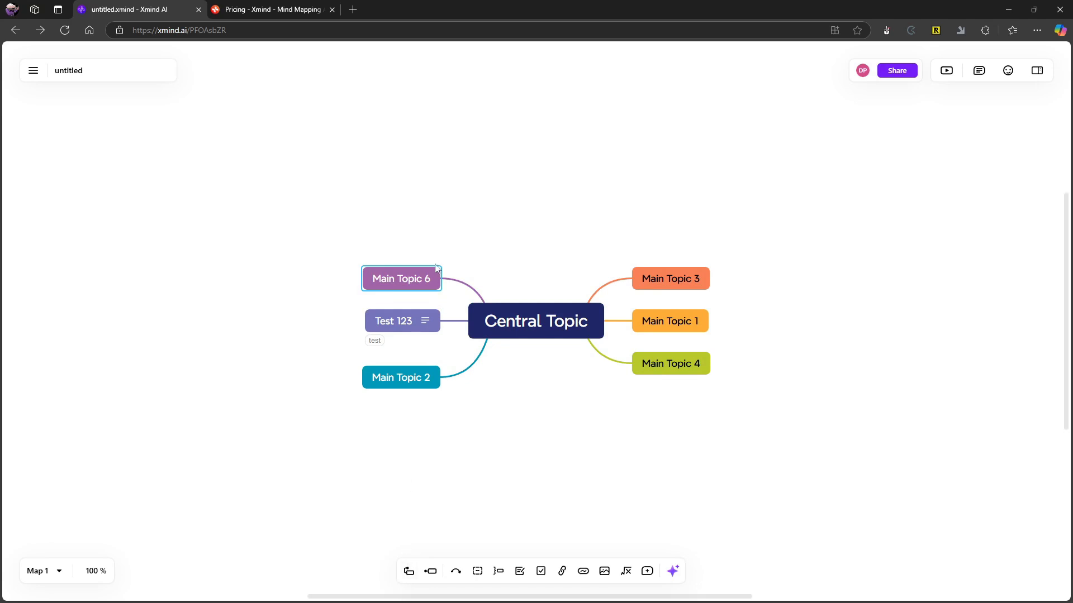
left_click(431, 575)
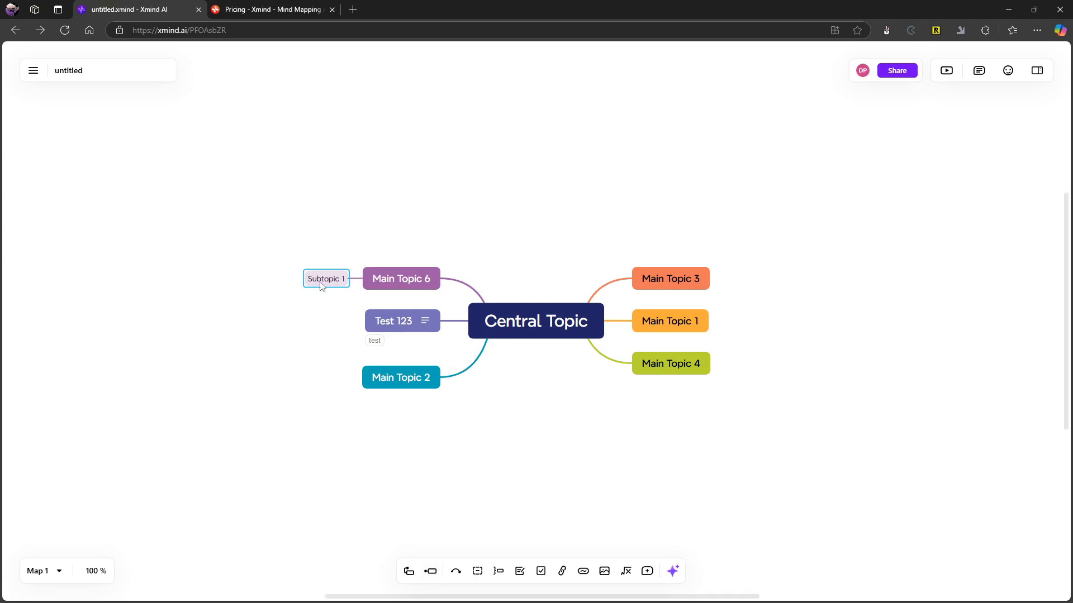
left_click_drag(323, 284, 302, 284)
key("Delete")
Add a subtopic to the Test 123 topic, leaving both texts as they are.
left_click(389, 321)
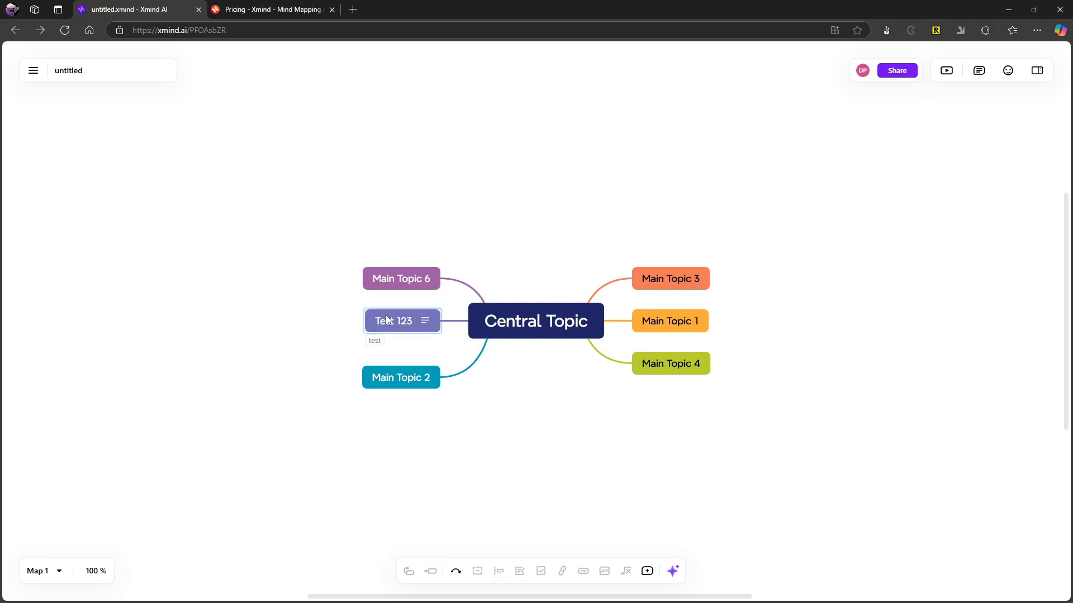
left_click(431, 571)
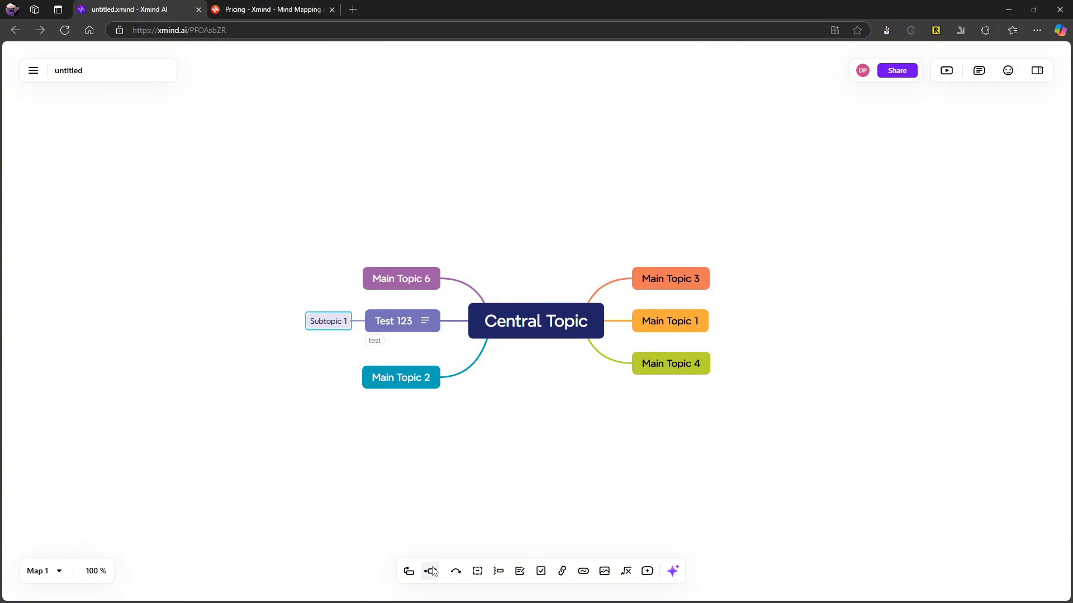
double_click(423, 322)
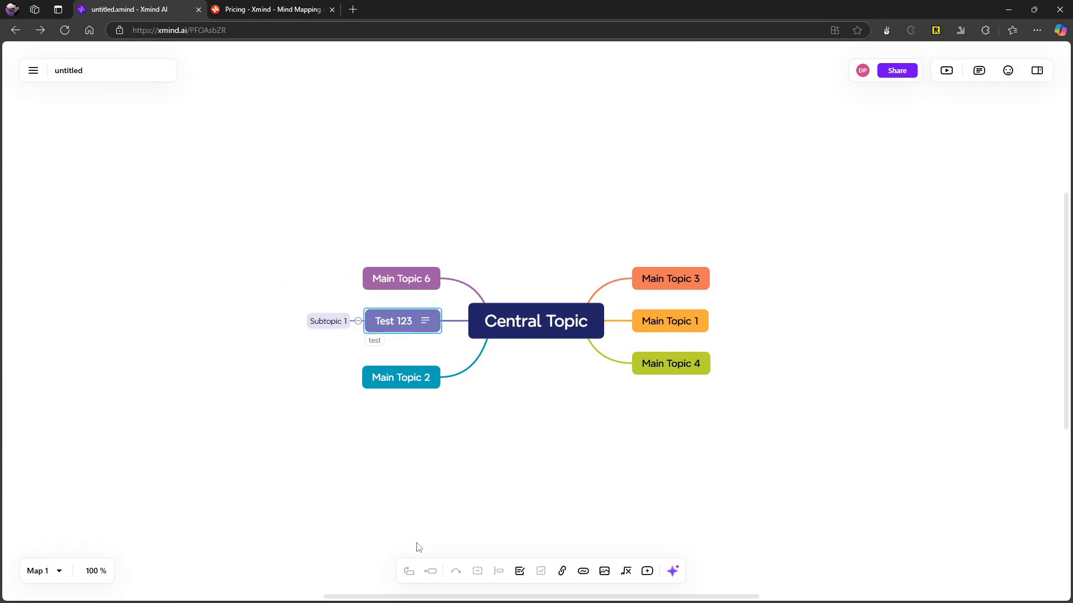
left_click(462, 448)
Add another main topic to the Central Topic and give it one subtopic.
left_click(475, 320)
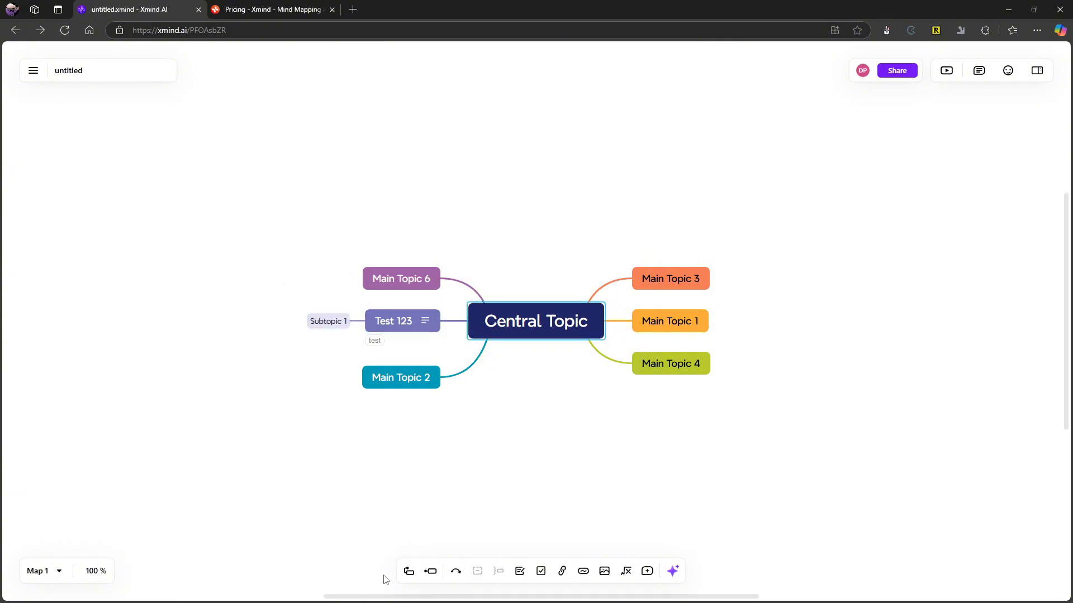
left_click(411, 572)
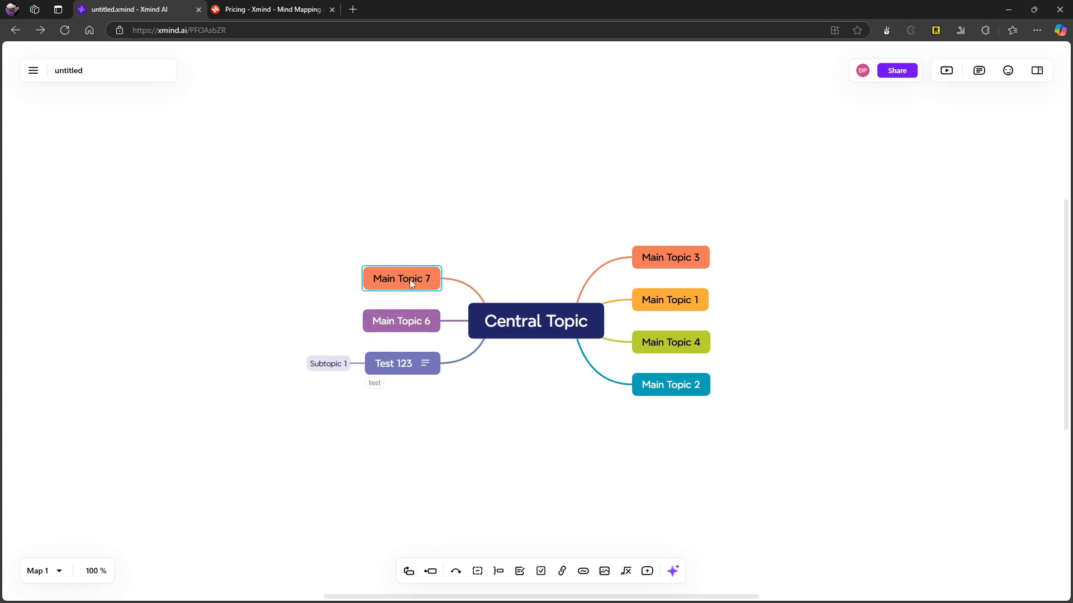
left_click(430, 571)
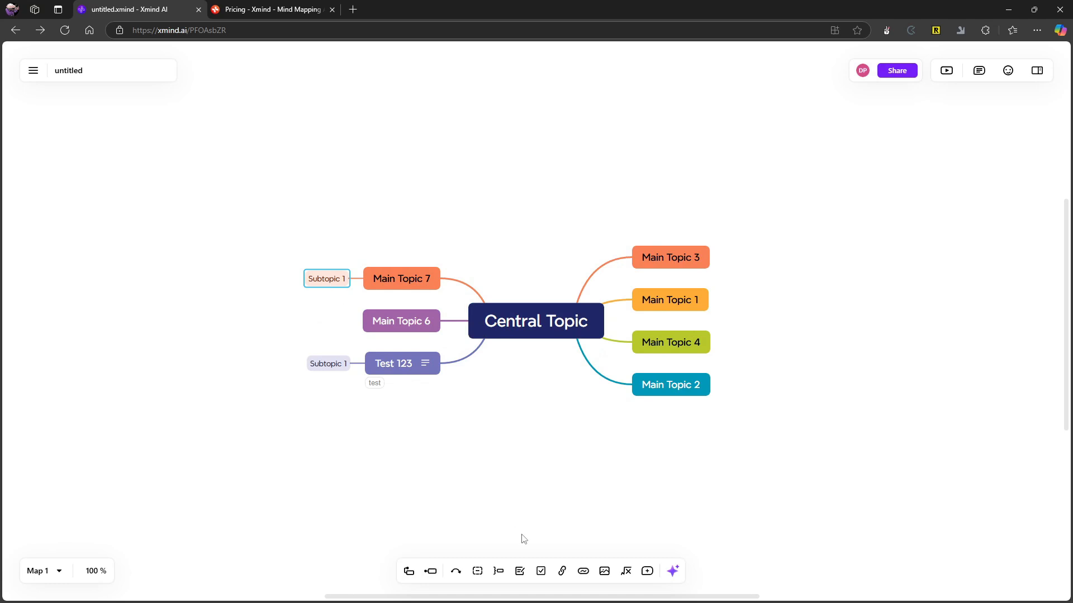
left_click(518, 572)
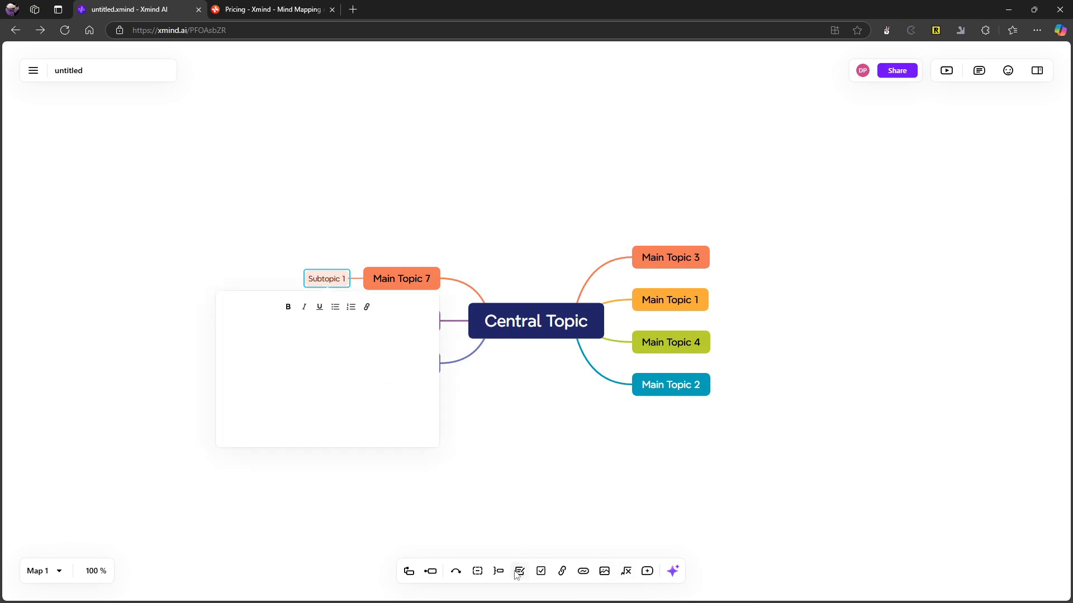
key("Escape")
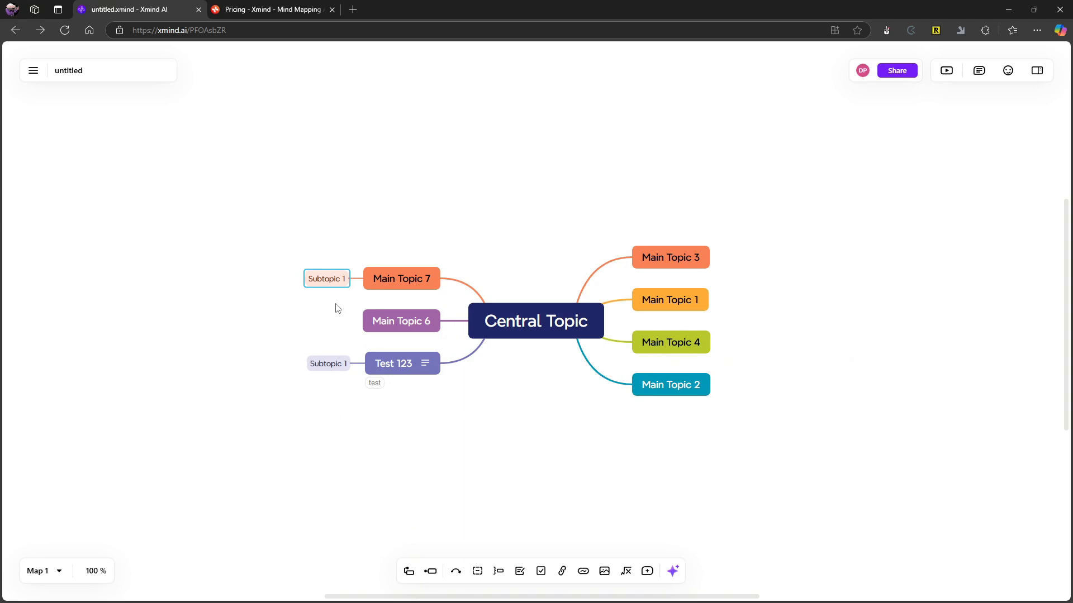
left_click(314, 263)
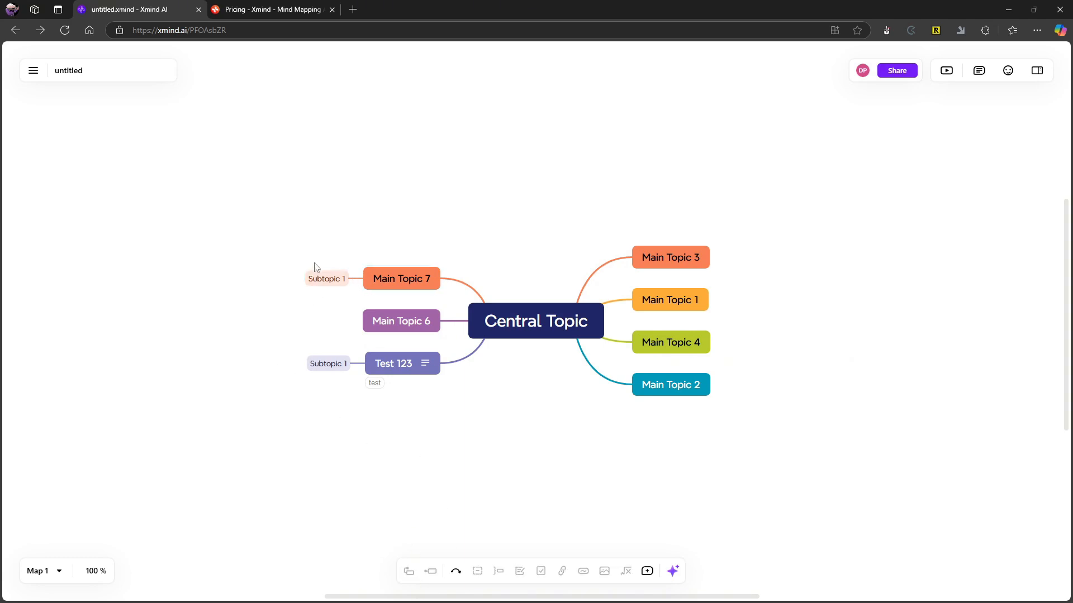